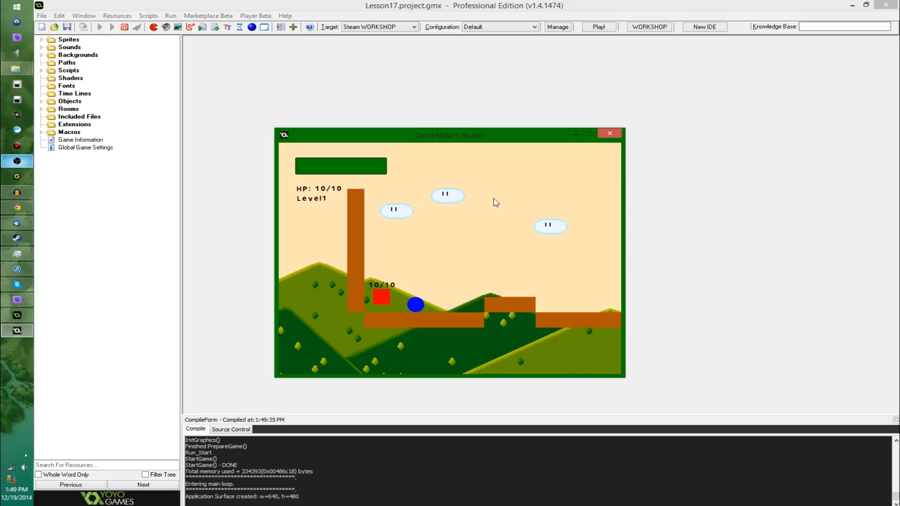
Play-test Level1 by moving and jumping the blue player around the enemy and brown platforms, and close the game.
{"action": "key", "text": "Right"}
{"action": "key", "text": "Up"}
{"action": "key", "text": "Left"}
{"action": "key", "text": "Left"}
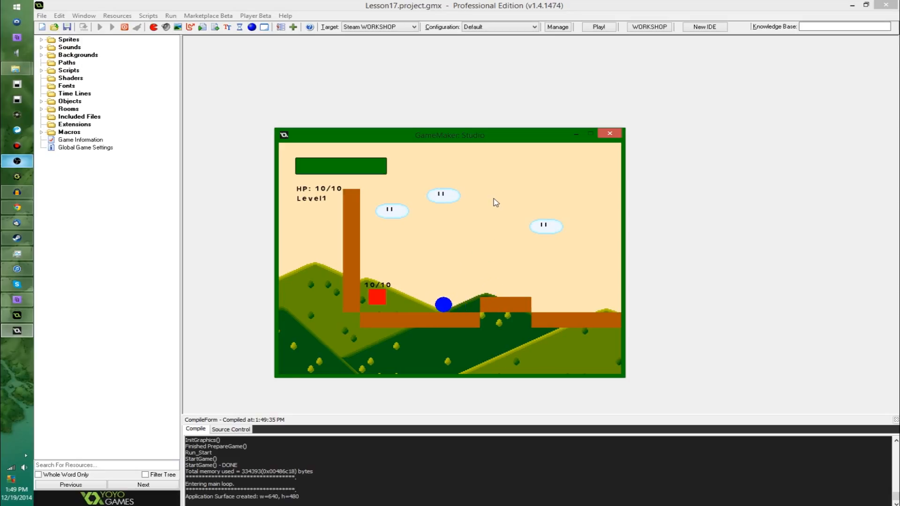
{"action": "key", "text": "Up"}
{"action": "key", "text": "Left"}
{"action": "key", "text": "Up"}
{"action": "key", "text": "Right"}
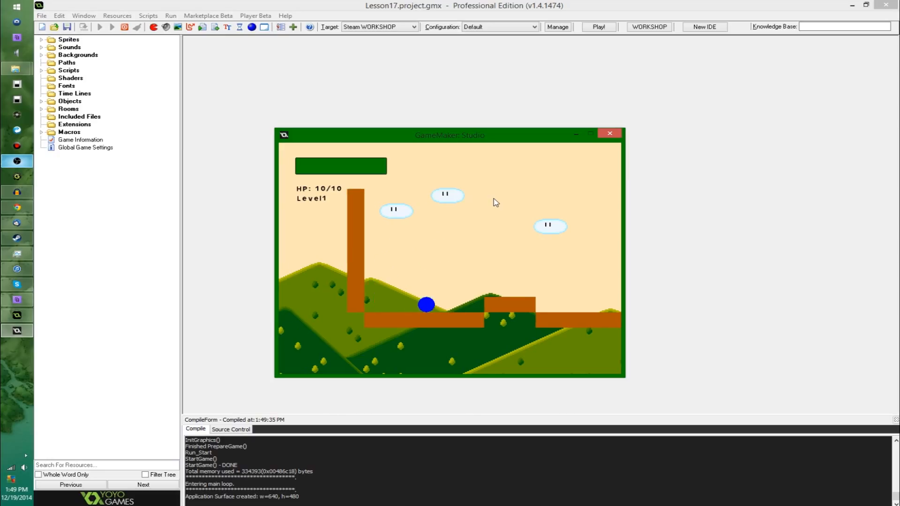
{"action": "key", "text": "Up"}
{"action": "key", "text": "Left"}
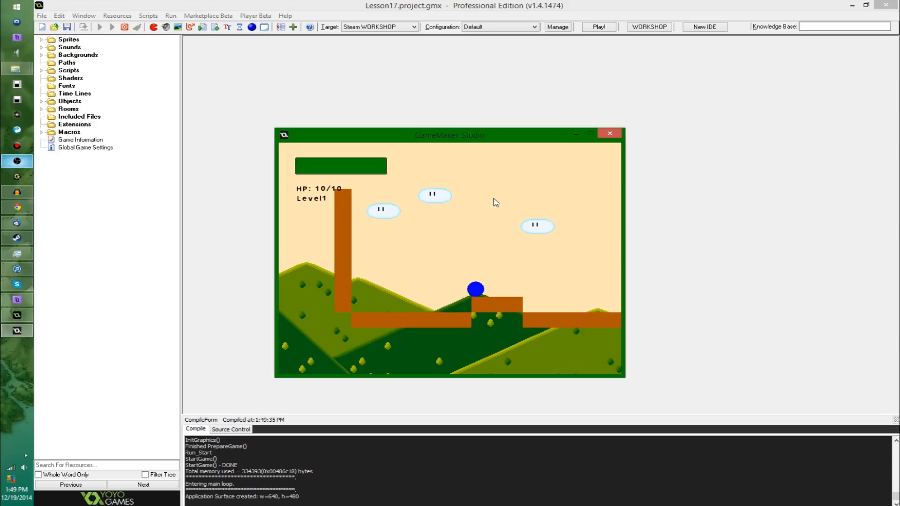
{"action": "key", "text": "Right"}
{"action": "key", "text": "Left"}
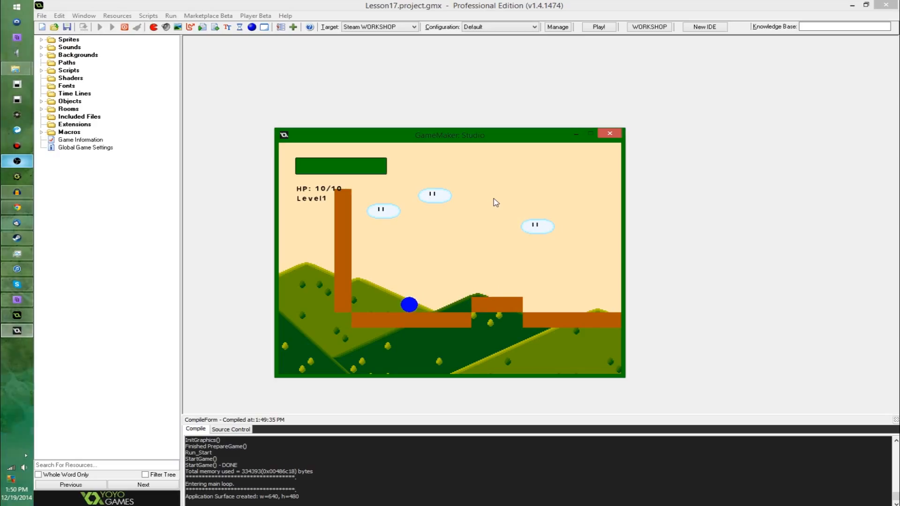
{"action": "key", "text": "Left"}
{"action": "key", "text": "Left"}
{"action": "key", "text": "Up"}
{"action": "key", "text": "Right"}
{"action": "key", "text": "Up"}
{"action": "key", "text": "Right"}
{"action": "key", "text": "Up"}
{"action": "key", "text": "Left"}
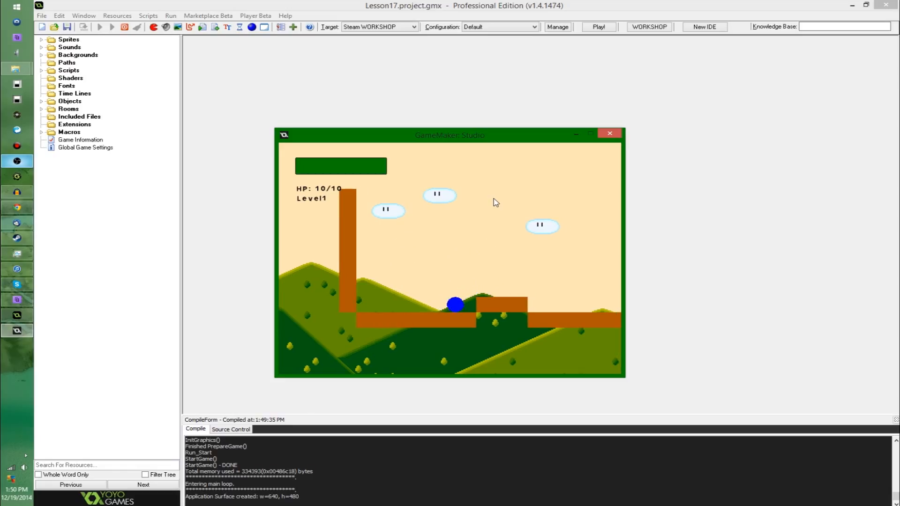
{"action": "key", "text": "Left"}
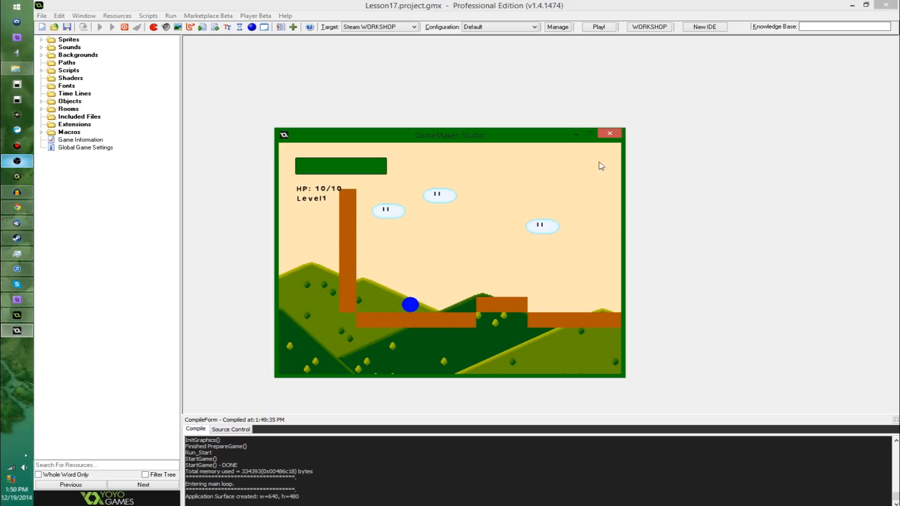
{"action": "left_click", "coordinate": [610, 136]}
View the ground tile image gmground1.png in the photo viewer and close it.
{"action": "mouse_move", "coordinate": [15, 69]}
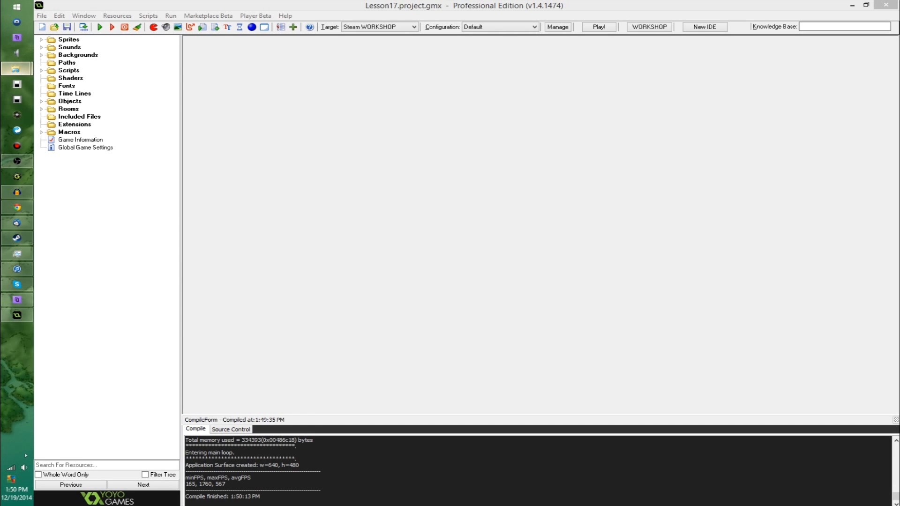
{"action": "scroll", "coordinate": [528, 265], "scroll_direction": "up", "scroll_amount": 4}
{"action": "scroll", "coordinate": [510, 280], "scroll_direction": "down", "scroll_amount": 2}
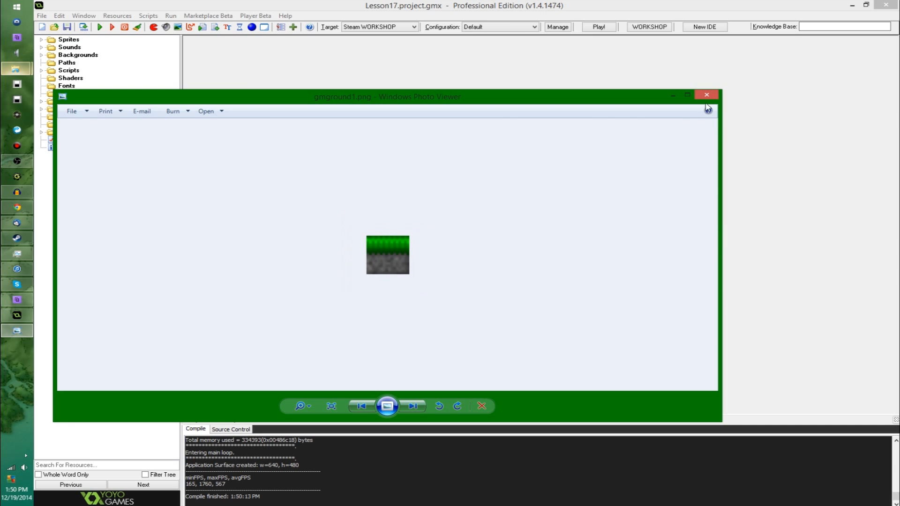
{"action": "left_click", "coordinate": [707, 95]}
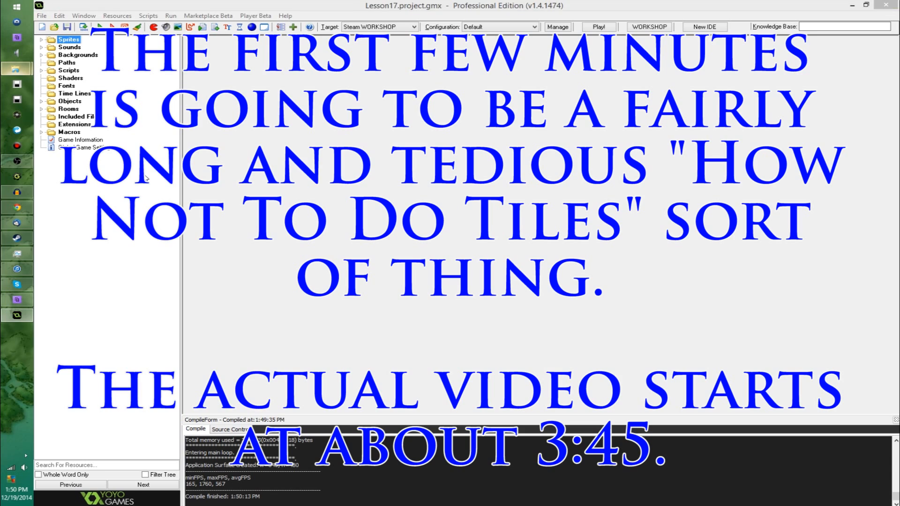
Add a sprite named ground using the grass-and-stone tile image.
{"action": "left_click", "coordinate": [69, 40]}
{"action": "double_click", "coordinate": [69, 41]}
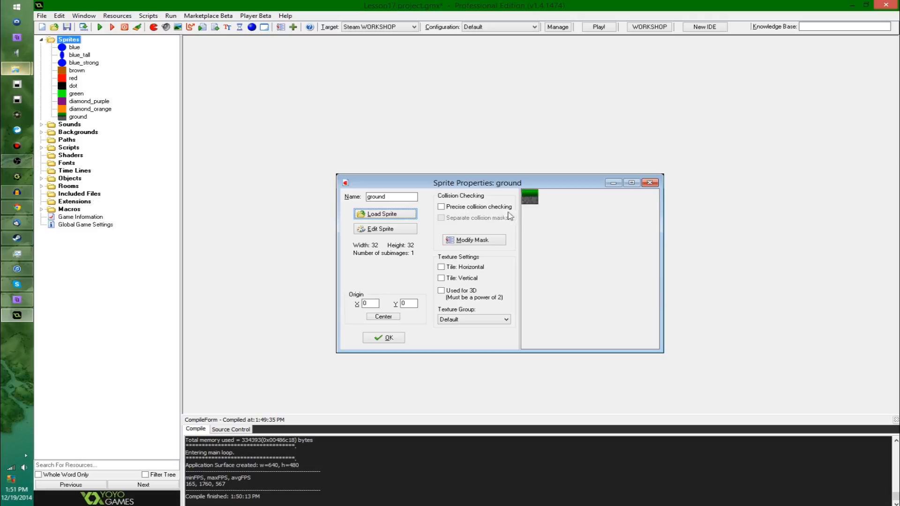
{"action": "left_click", "coordinate": [396, 338]}
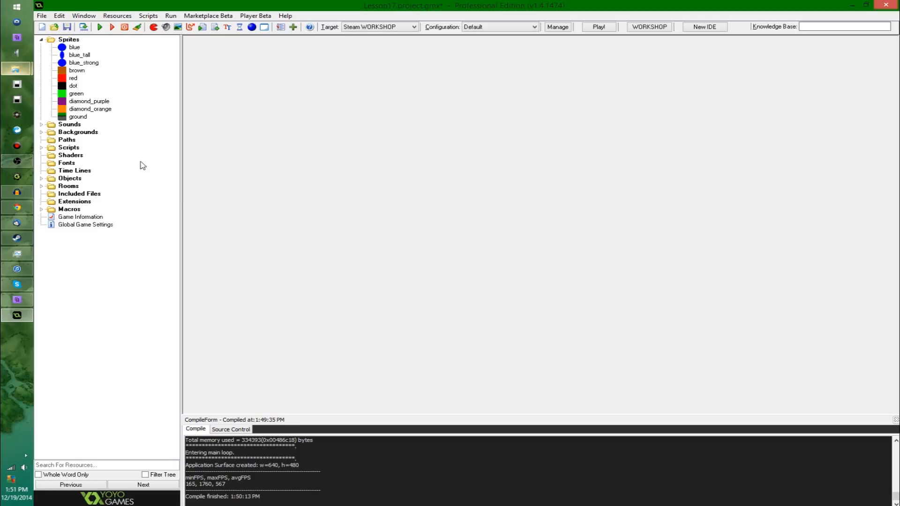
Open the Wall object's properties and set its sprite to ground.
{"action": "double_click", "coordinate": [68, 186]}
{"action": "double_click", "coordinate": [69, 178]}
{"action": "double_click", "coordinate": [73, 193]}
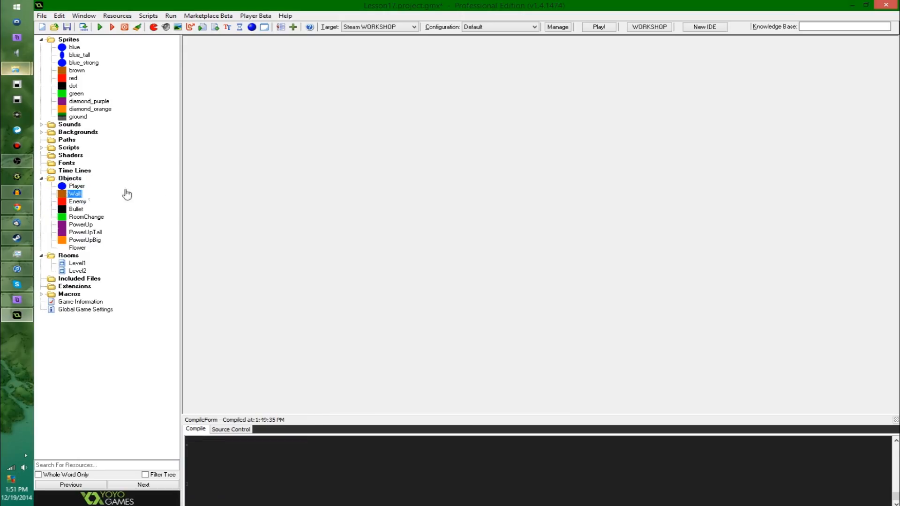
{"action": "left_click_drag", "start_coordinate": [499, 188], "coordinate": [379, 128]}
{"action": "left_click", "coordinate": [274, 165]}
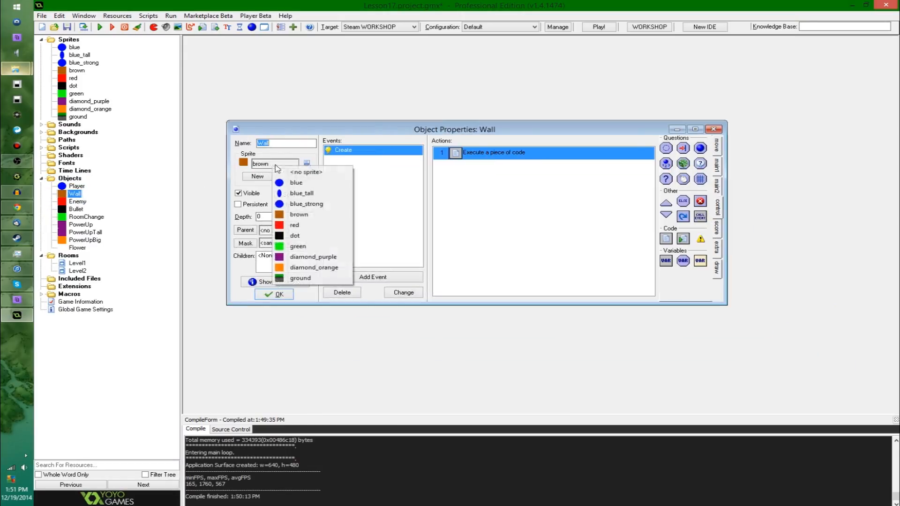
{"action": "left_click", "coordinate": [270, 277]}
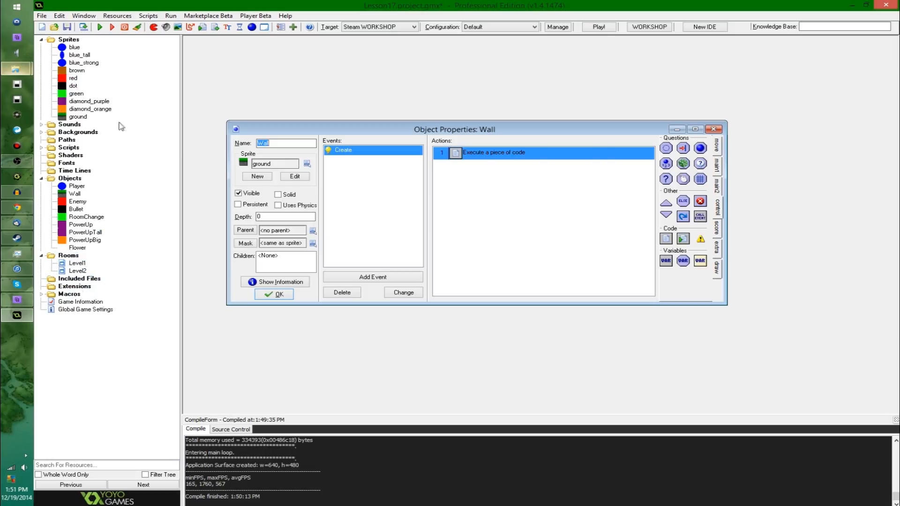
Run the game to check the Wall object's ground sprite in Level1, and close the game.
{"action": "left_click", "coordinate": [100, 26]}
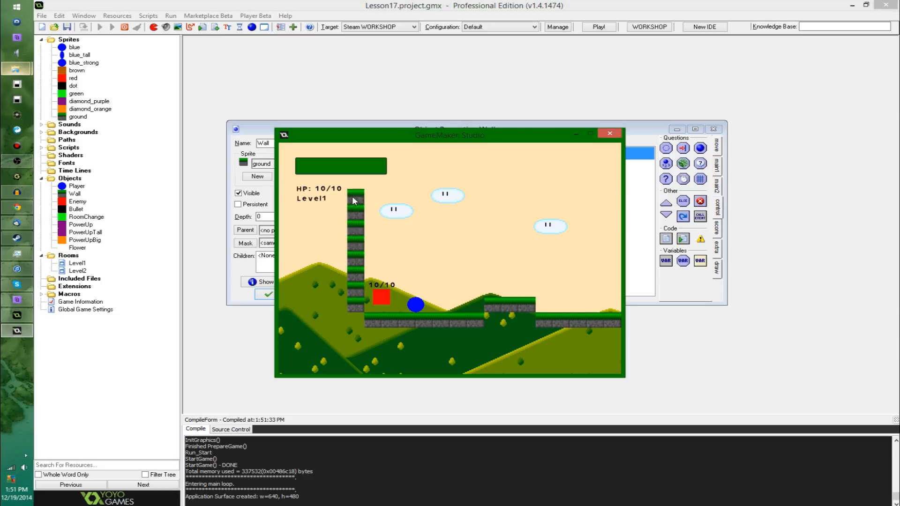
{"action": "left_click", "coordinate": [610, 134]}
{"action": "left_click", "coordinate": [277, 164]}
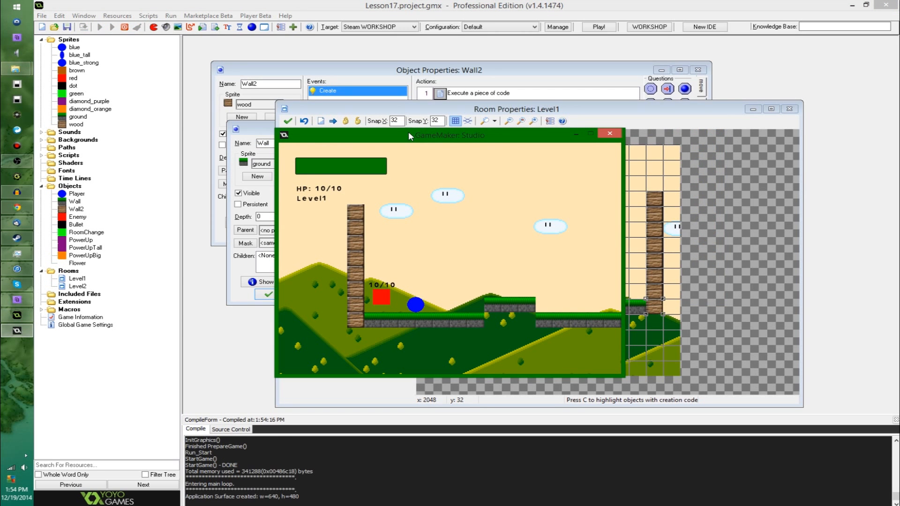
Play-test Level1 with the wood walls and grass platforms by moving the player forward, and close the game.
{"action": "key", "text": "Left"}
{"action": "key", "text": "Up"}
{"action": "key", "text": "Right"}
{"action": "key", "text": "Right"}
{"action": "key", "text": "Up"}
{"action": "key", "text": "Up"}
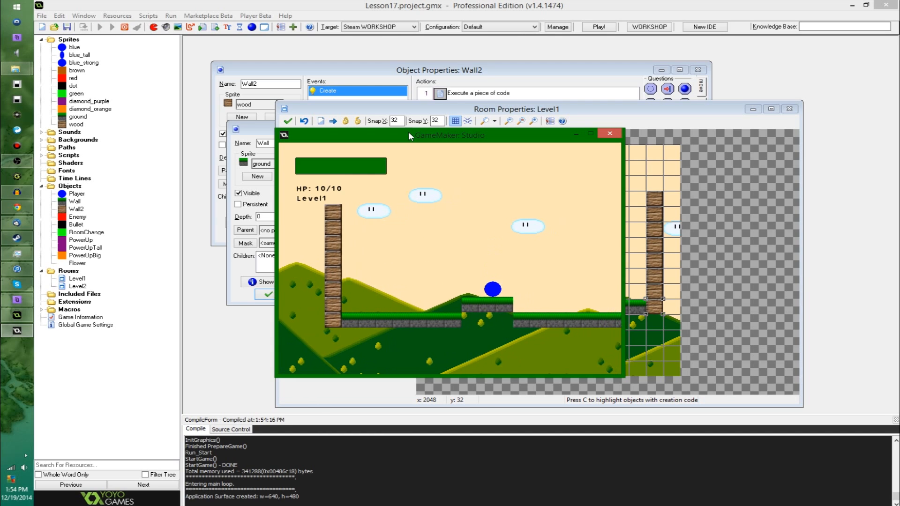
{"action": "key", "text": "Right"}
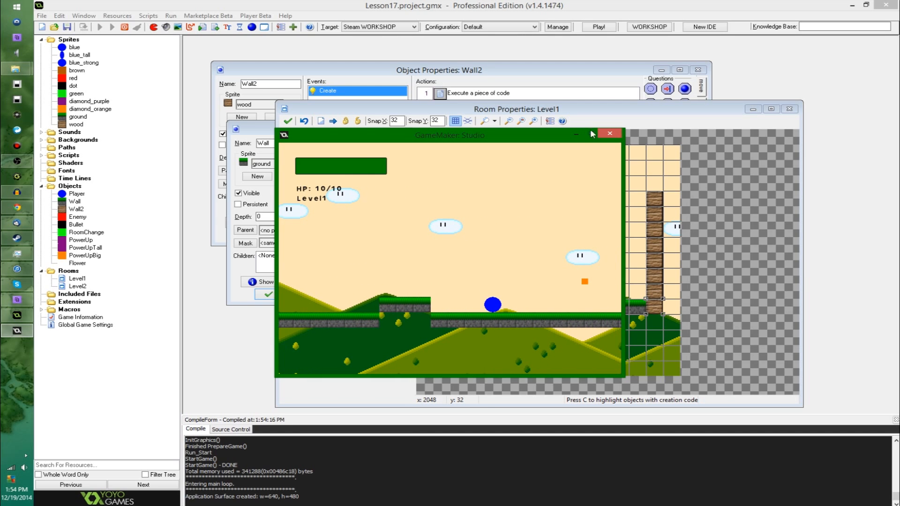
{"action": "left_click", "coordinate": [611, 132]}
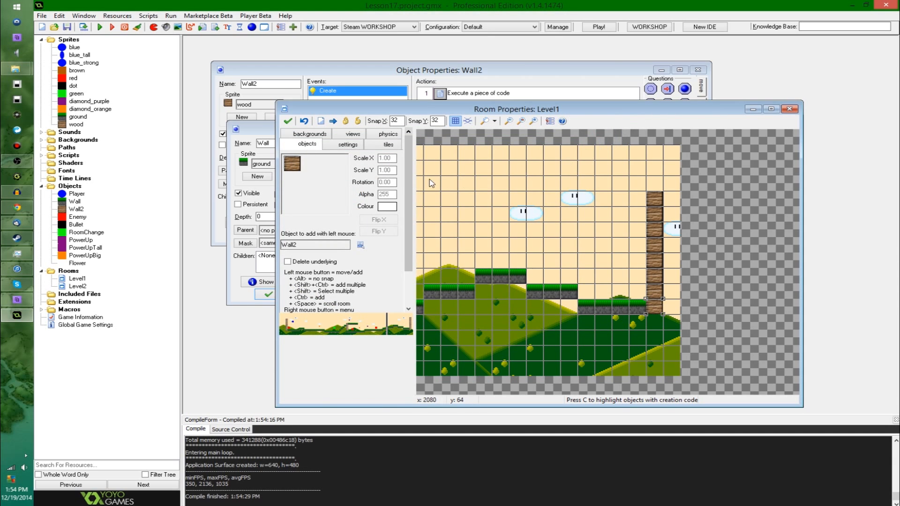
Create a sprite named flower_orange with the orange flower image loaded.
{"action": "left_click", "coordinate": [68, 39]}
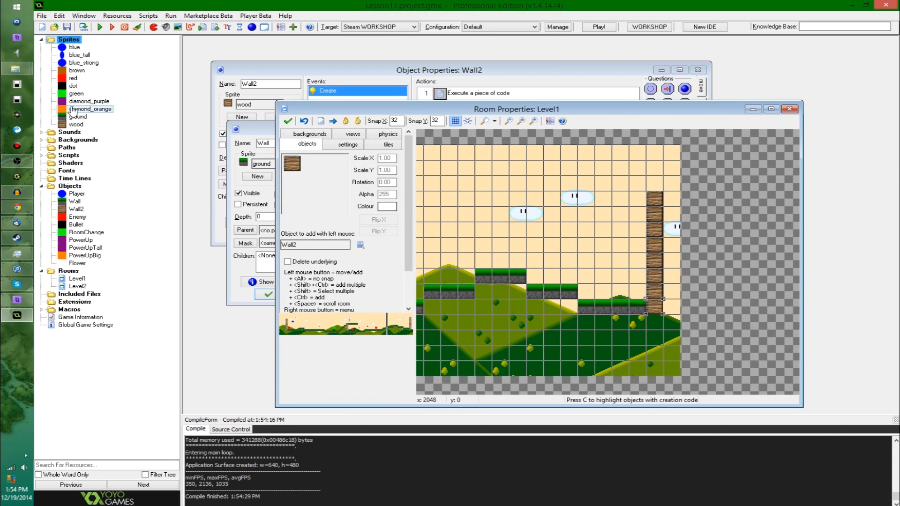
{"action": "right_click", "coordinate": [68, 43]}
{"action": "left_click", "coordinate": [73, 45]}
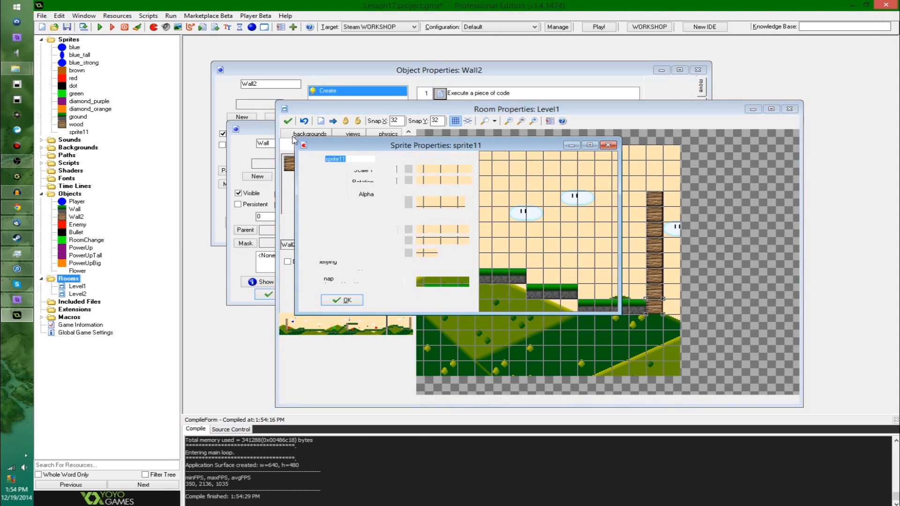
{"action": "type", "text": "flower_orange"}
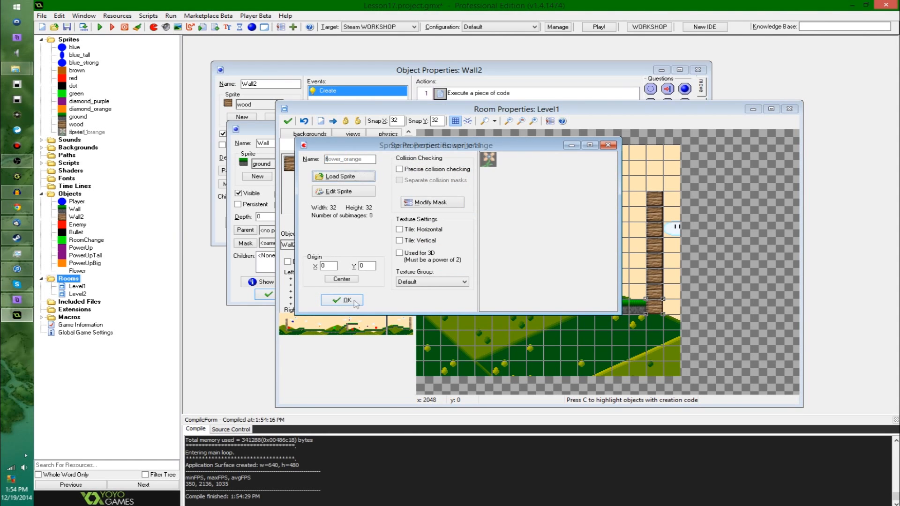
{"action": "left_click", "coordinate": [344, 299]}
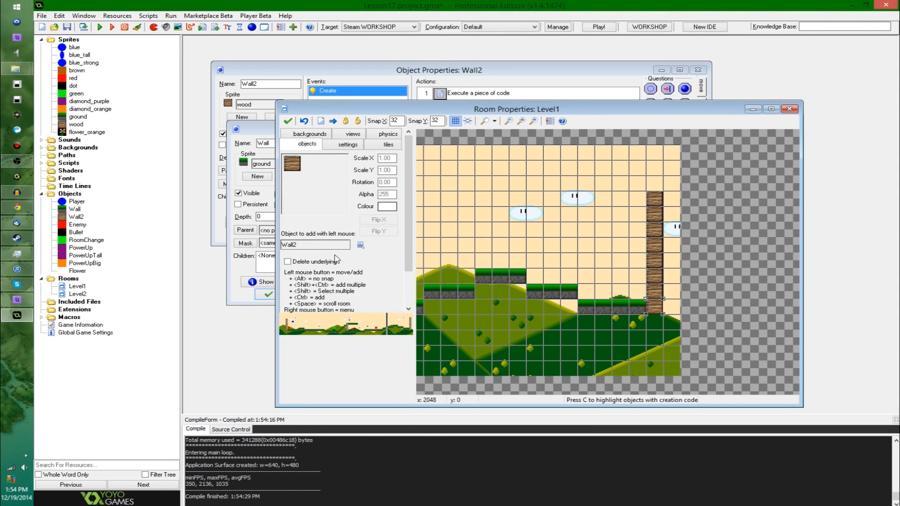
Assign the flower_orange sprite to the Flower object.
{"action": "left_click_drag", "start_coordinate": [399, 324], "coordinate": [346, 329]}
{"action": "double_click", "coordinate": [77, 272]}
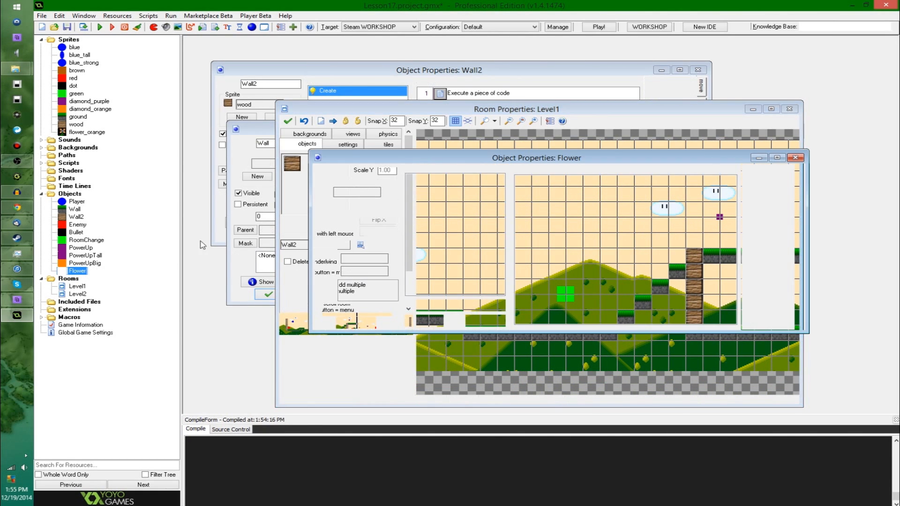
{"action": "left_click_drag", "start_coordinate": [410, 162], "coordinate": [281, 137]}
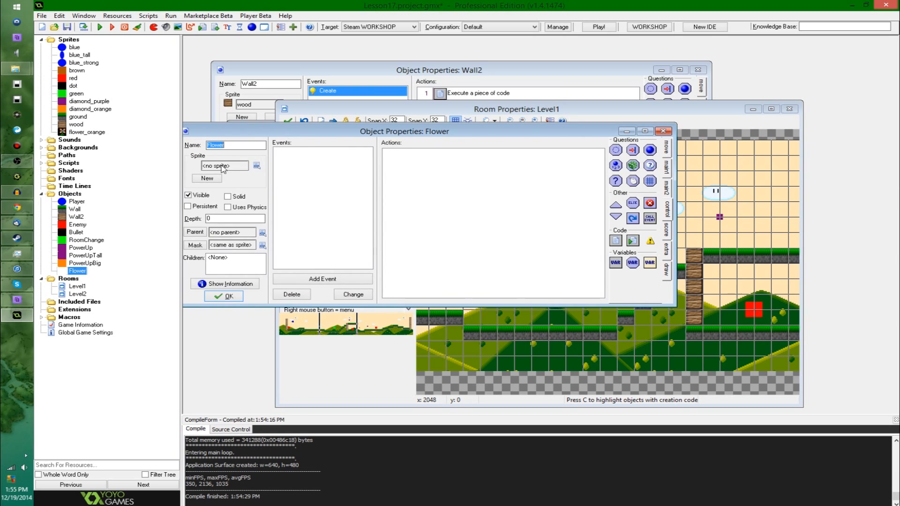
{"action": "left_click", "coordinate": [256, 164]}
{"action": "left_click", "coordinate": [242, 299]}
{"action": "left_click", "coordinate": [217, 296]}
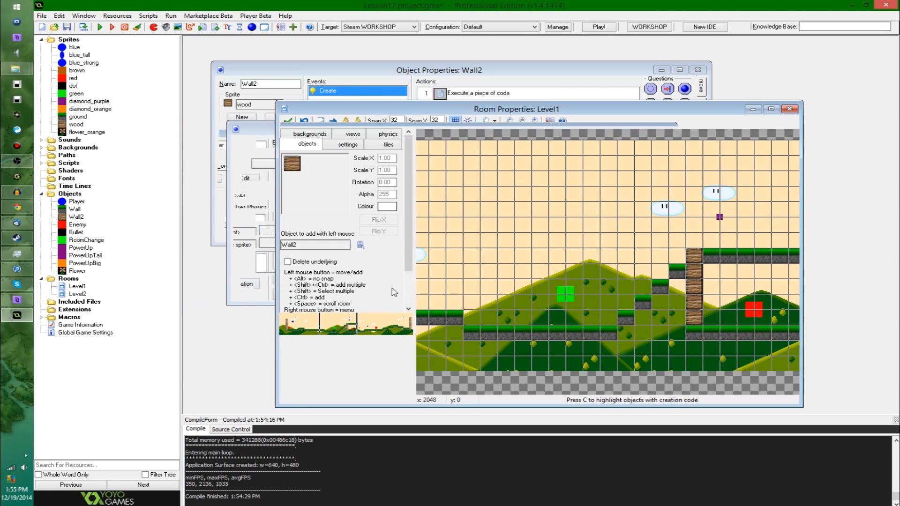
Select Flower as the object to add and place one on Level1's lower grass platform, deleting the first placement.
{"action": "left_click", "coordinate": [318, 194]}
{"action": "left_click", "coordinate": [344, 294]}
{"action": "left_click", "coordinate": [488, 317]}
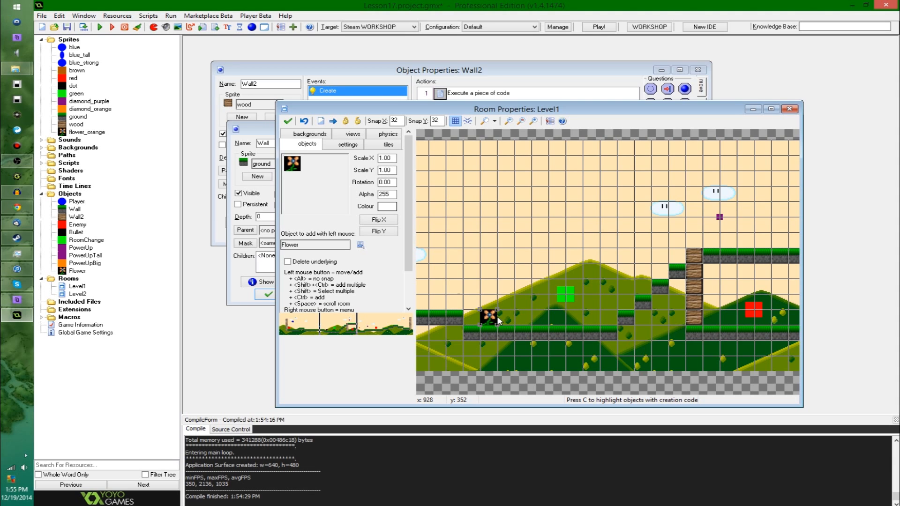
{"action": "key", "text": "Delete"}
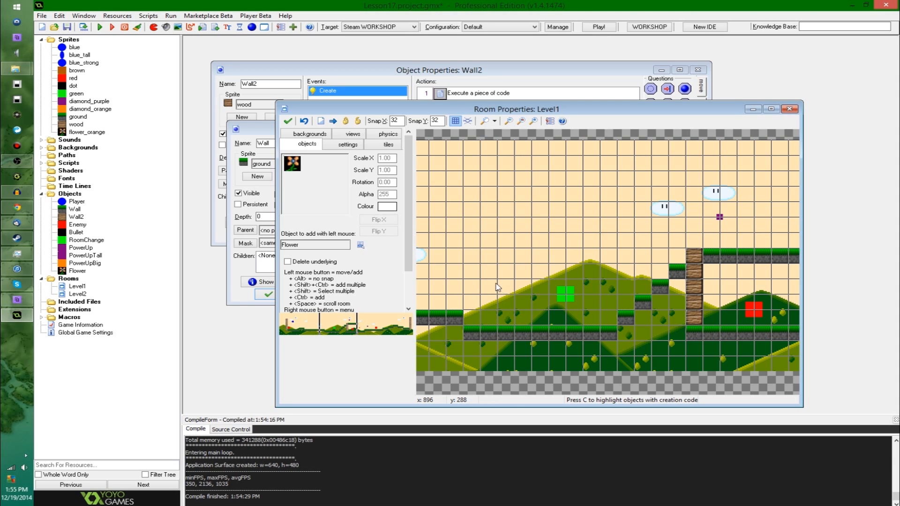
{"action": "left_click", "coordinate": [522, 304]}
{"action": "left_click_drag", "start_coordinate": [522, 310], "coordinate": [506, 324]}
{"action": "left_click", "coordinate": [567, 380]}
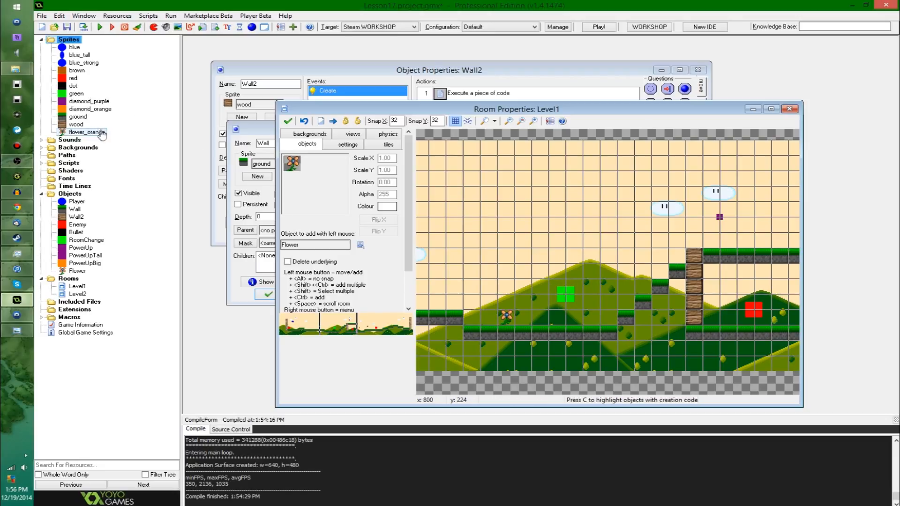
Review the Create event code actions of the Wall and Wall2 objects and close Wall2's properties.
{"action": "left_click", "coordinate": [118, 133]}
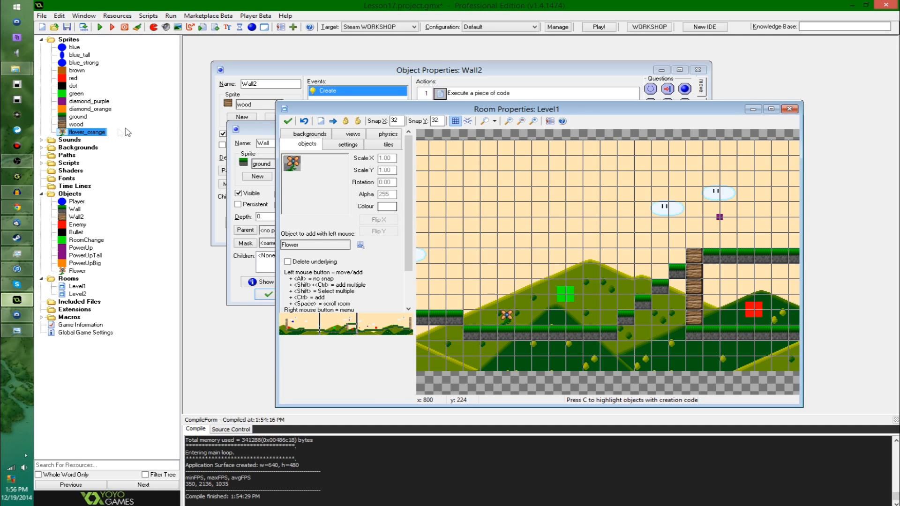
{"action": "double_click", "coordinate": [72, 208]}
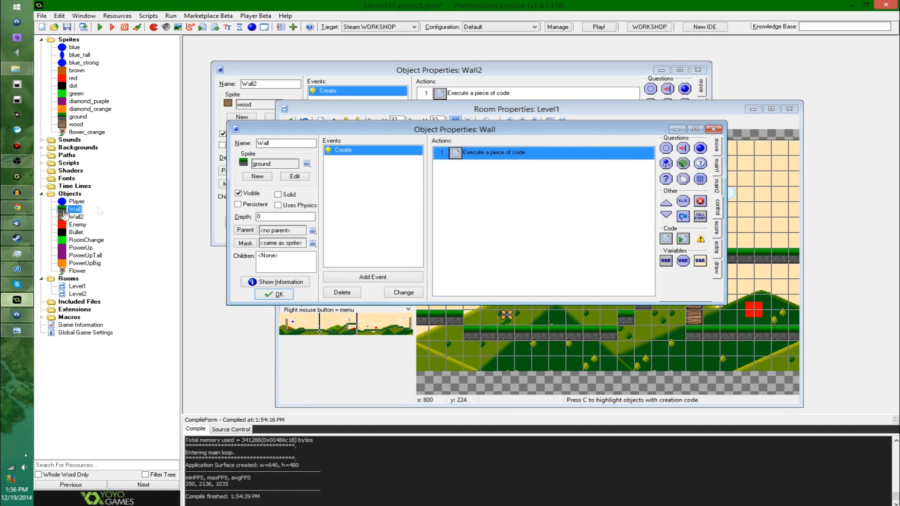
{"action": "mouse_move", "coordinate": [465, 152]}
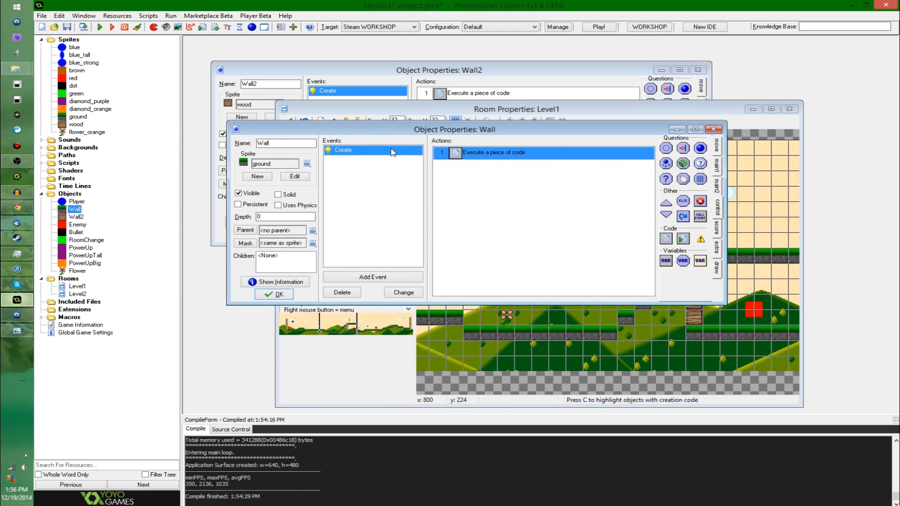
{"action": "left_click_drag", "start_coordinate": [411, 129], "coordinate": [383, 143]}
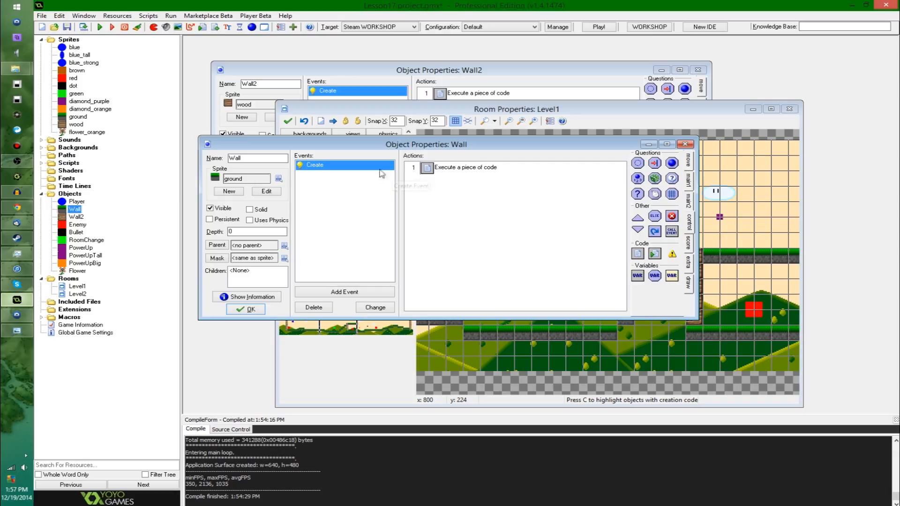
{"action": "double_click", "coordinate": [80, 217]}
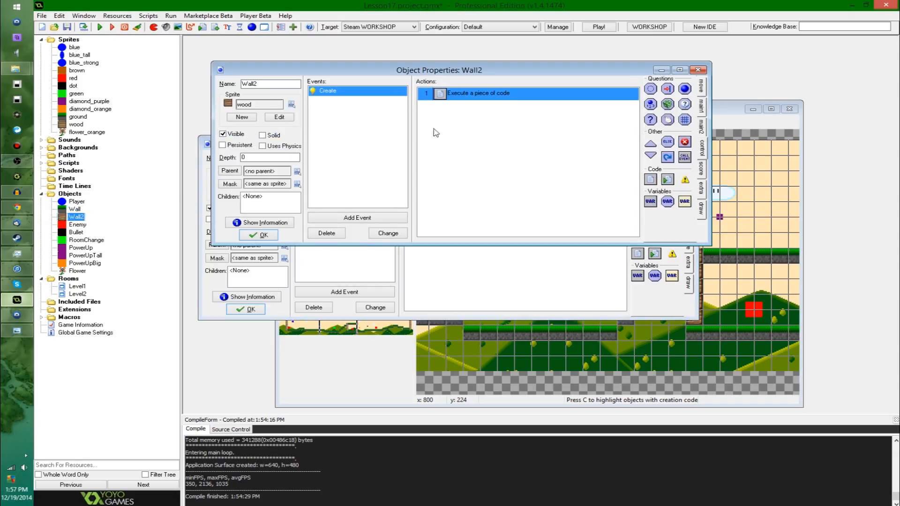
{"action": "left_click", "coordinate": [261, 235]}
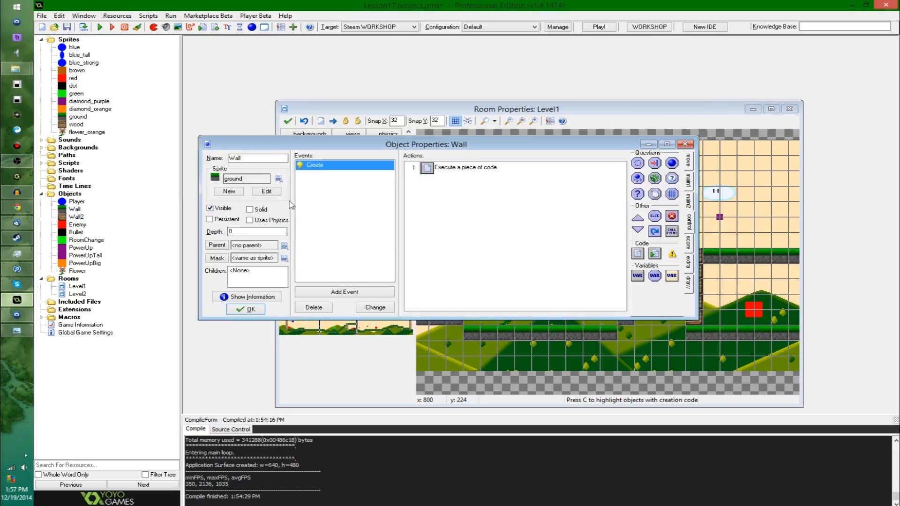
{"action": "left_click", "coordinate": [257, 245]}
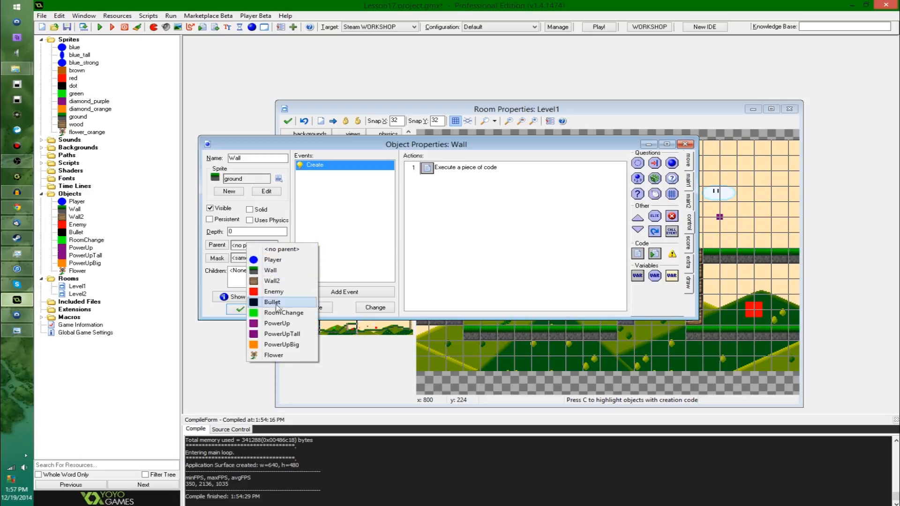
{"action": "left_click", "coordinate": [277, 270]}
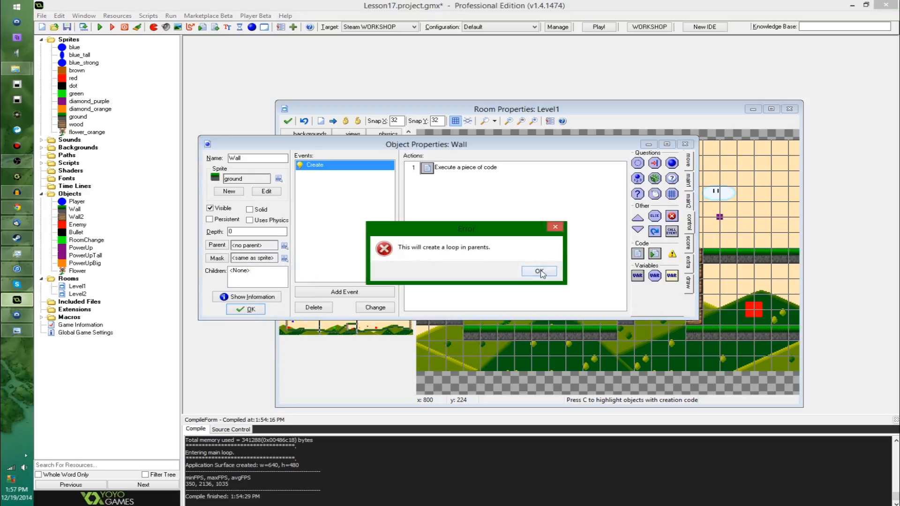
{"action": "left_click", "coordinate": [539, 271]}
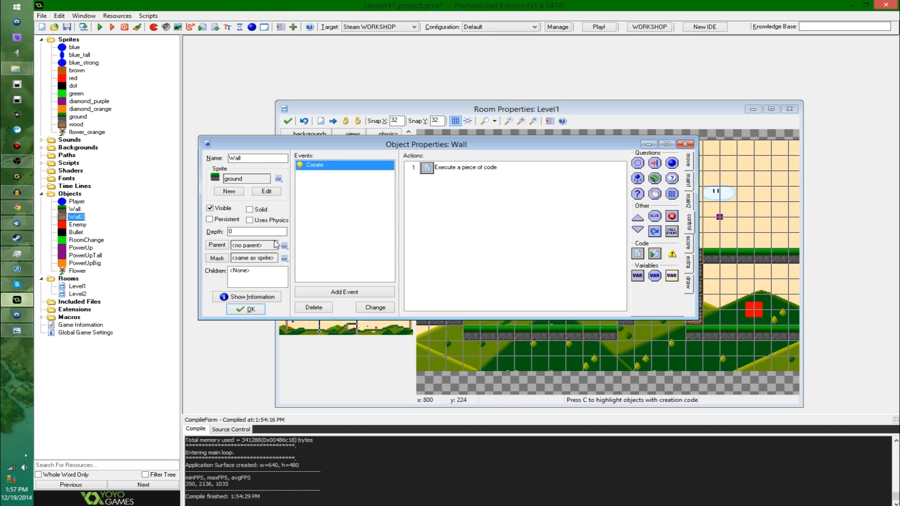
Set Wall as the parent of the Wall2 object.
{"action": "left_click", "coordinate": [392, 284]}
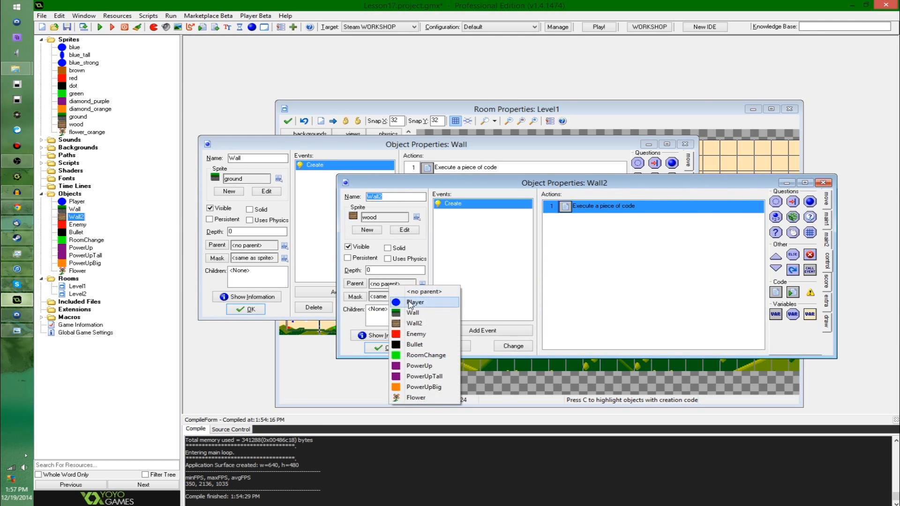
{"action": "left_click", "coordinate": [413, 324]}
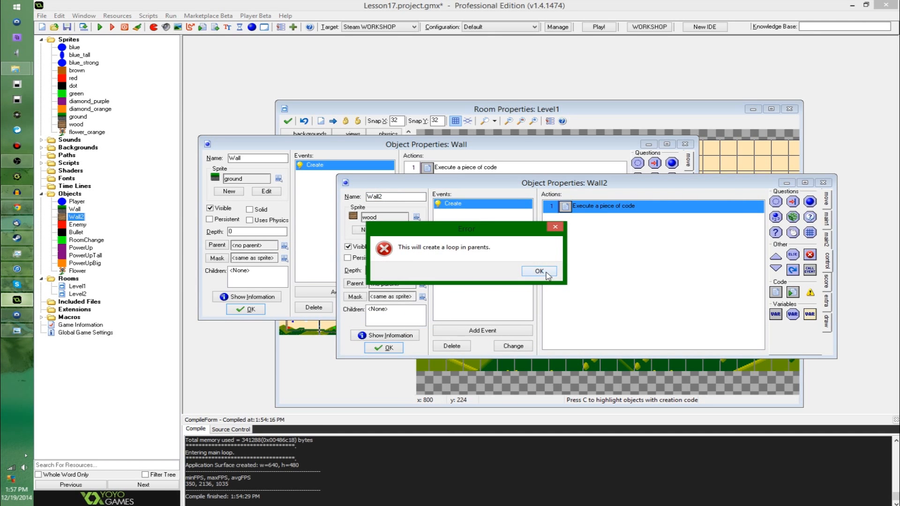
{"action": "left_click", "coordinate": [538, 271]}
{"action": "left_click", "coordinate": [373, 284]}
{"action": "left_click", "coordinate": [417, 313]}
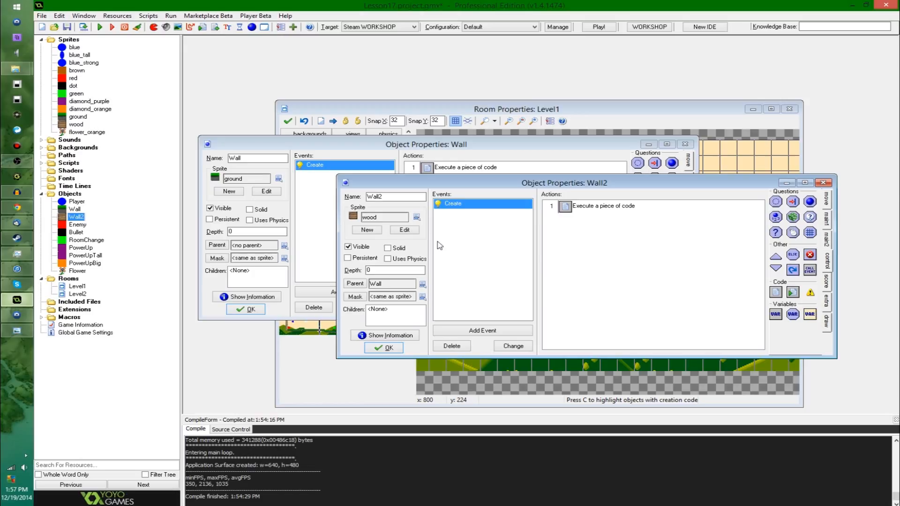
Look over the Wall2 and Flower objects and examine Level1 from its far end back to its start.
{"action": "left_click", "coordinate": [75, 217]}
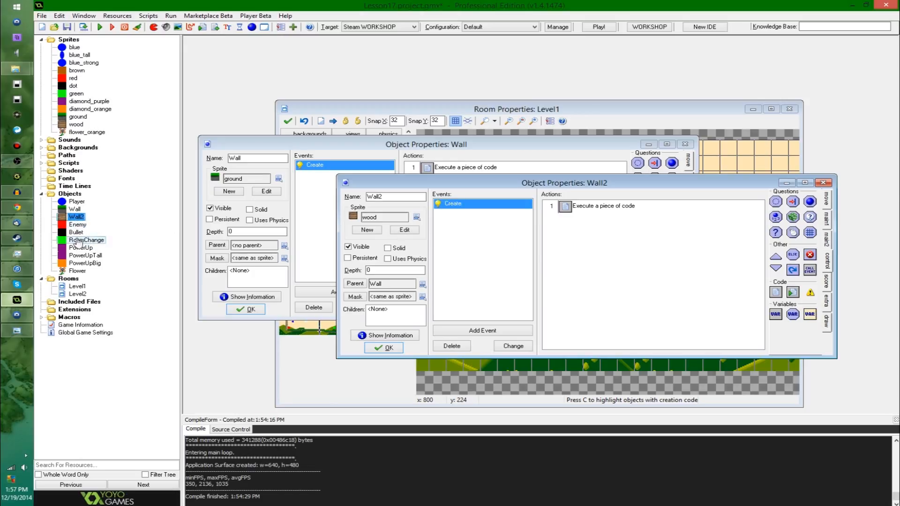
{"action": "left_click", "coordinate": [77, 271]}
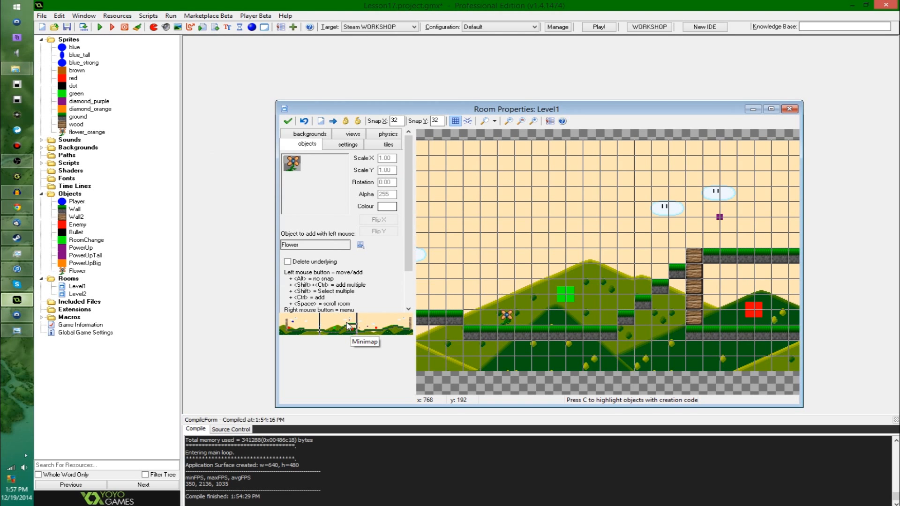
{"action": "left_click_drag", "start_coordinate": [345, 324], "coordinate": [400, 328]}
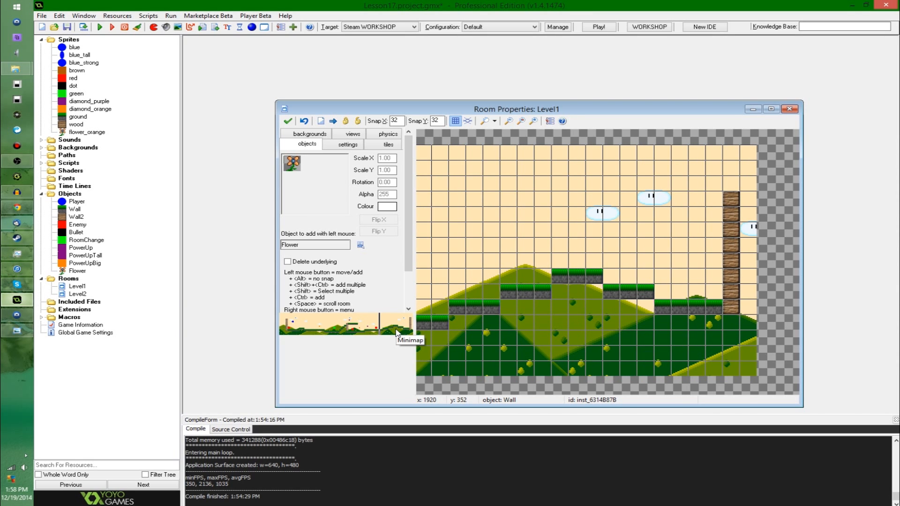
{"action": "left_click_drag", "start_coordinate": [397, 329], "coordinate": [328, 331]}
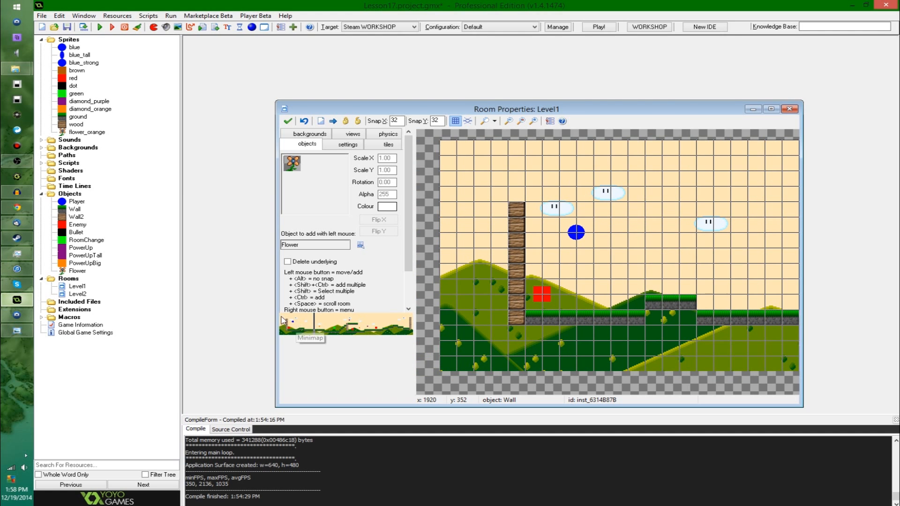
{"action": "left_click", "coordinate": [79, 272]}
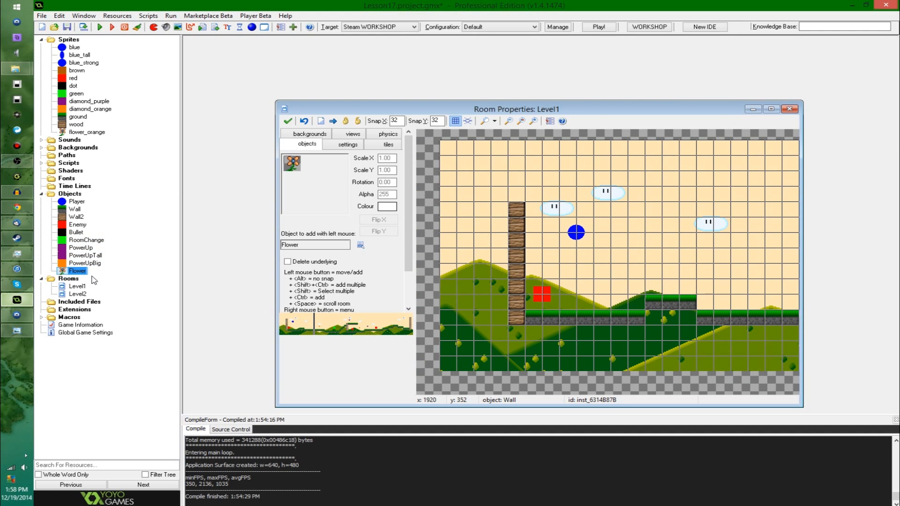
{"action": "key", "text": "Home"}
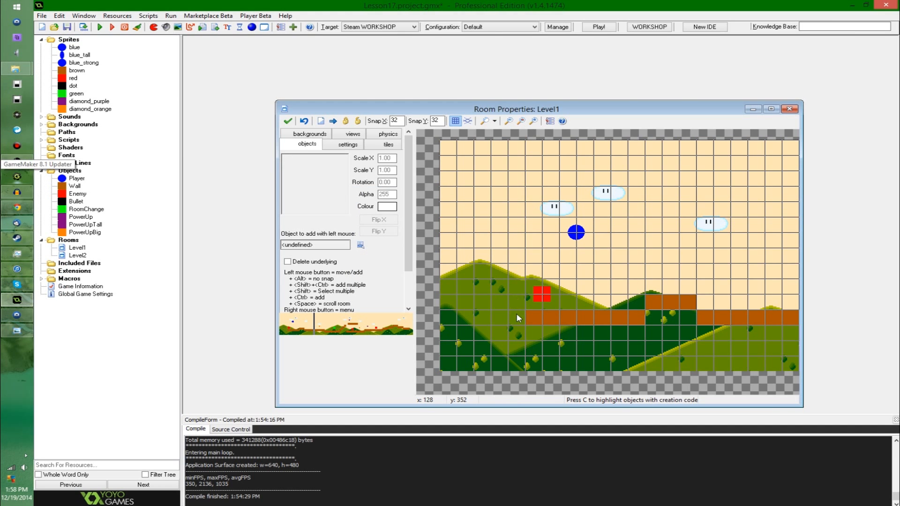
Select Wall as the object to add and build vertical wall columns in Level1 at its start, under the raised mid-level platform and at its end.
{"action": "left_click", "coordinate": [317, 202]}
{"action": "left_click", "coordinate": [328, 217]}
{"action": "left_click", "coordinate": [517, 315]}
{"action": "mouse_move", "coordinate": [517, 316]}
{"action": "left_mouse_down"}
{"action": "mouse_move", "coordinate": [518, 218]}
{"action": "mouse_move", "coordinate": [517, 317]}
{"action": "left_mouse_up"}
{"action": "left_click_drag", "start_coordinate": [322, 335], "coordinate": [352, 328]}
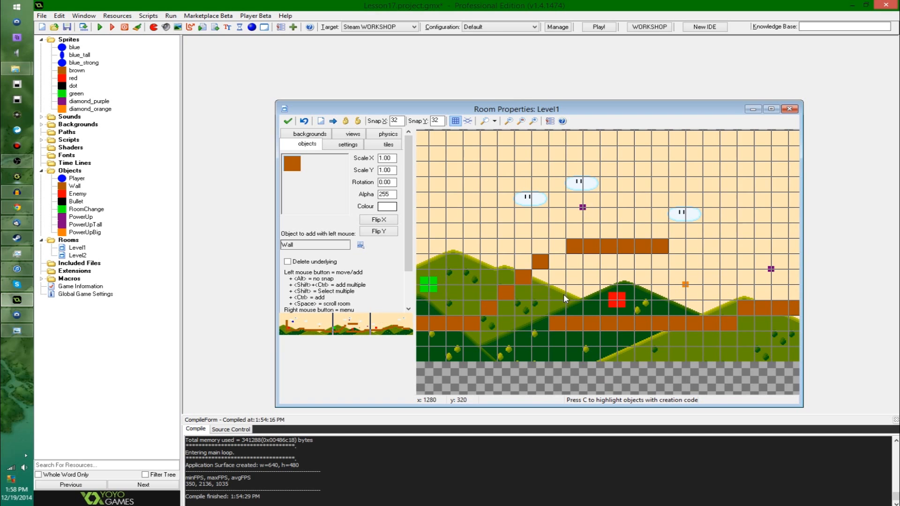
{"action": "left_click", "coordinate": [310, 329]}
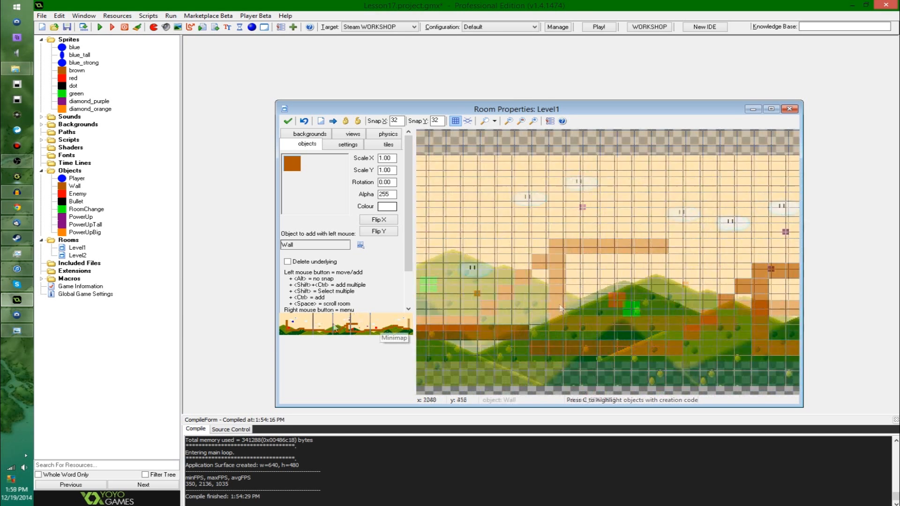
{"action": "left_click", "coordinate": [305, 329]}
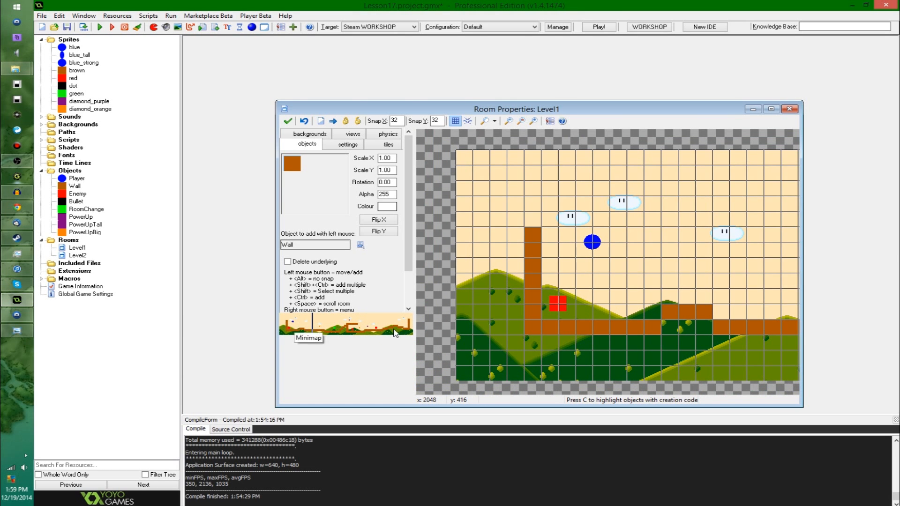
Delete the gmtiles background from the project's resources.
{"action": "left_click_drag", "start_coordinate": [560, 113], "coordinate": [531, 80]}
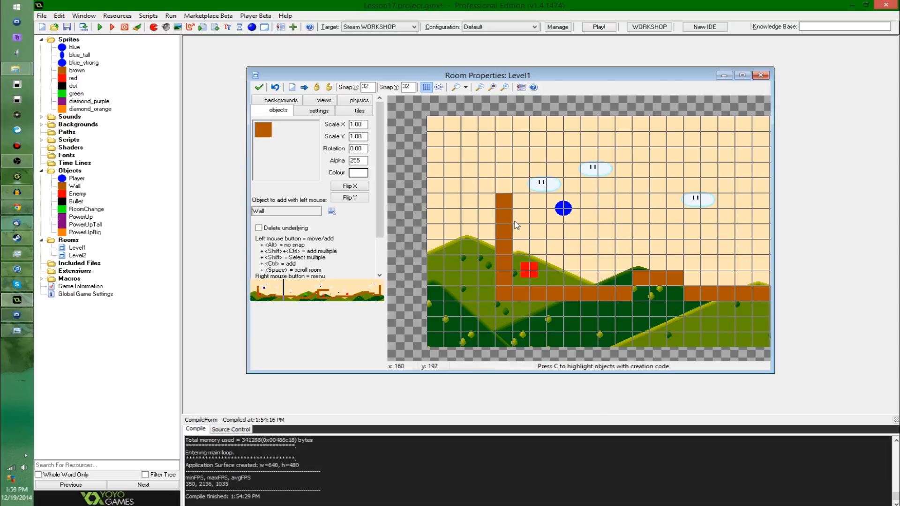
{"action": "left_click", "coordinate": [146, 185]}
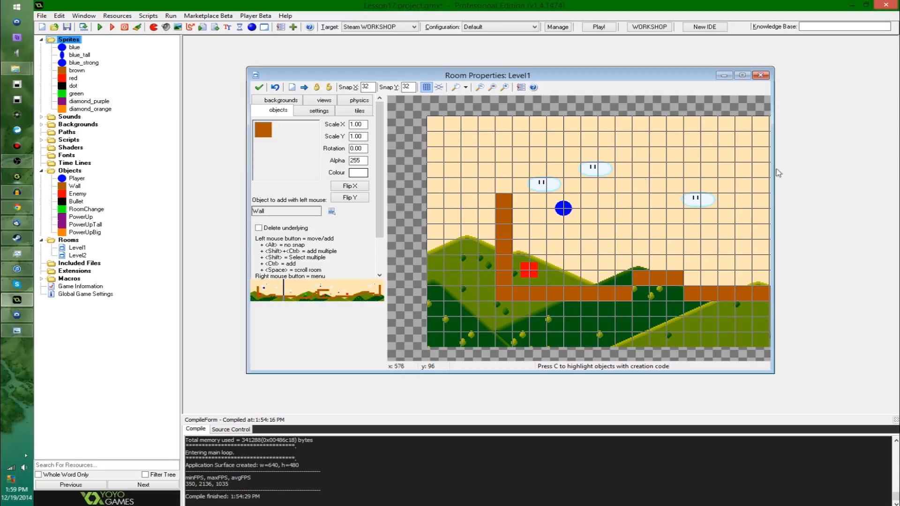
{"action": "left_click", "coordinate": [76, 125]}
{"action": "right_click", "coordinate": [76, 125]}
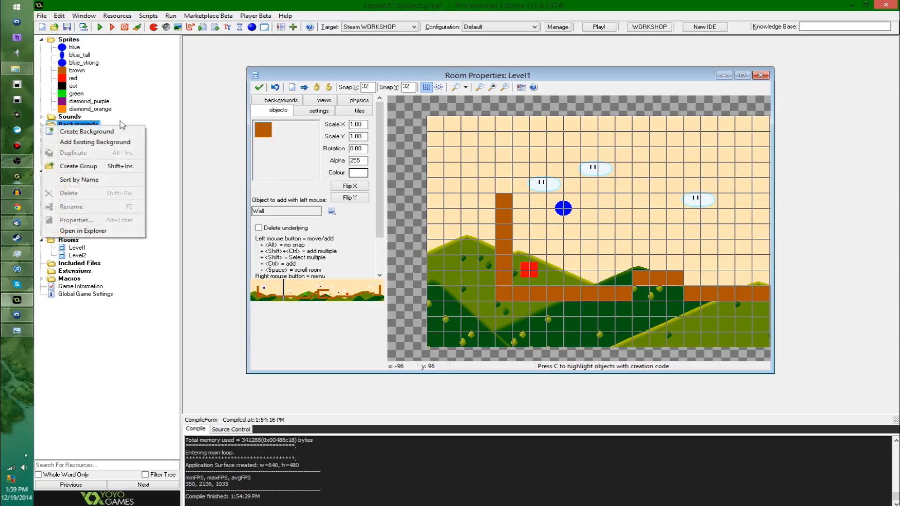
{"action": "key", "text": "Escape"}
{"action": "double_click", "coordinate": [76, 125]}
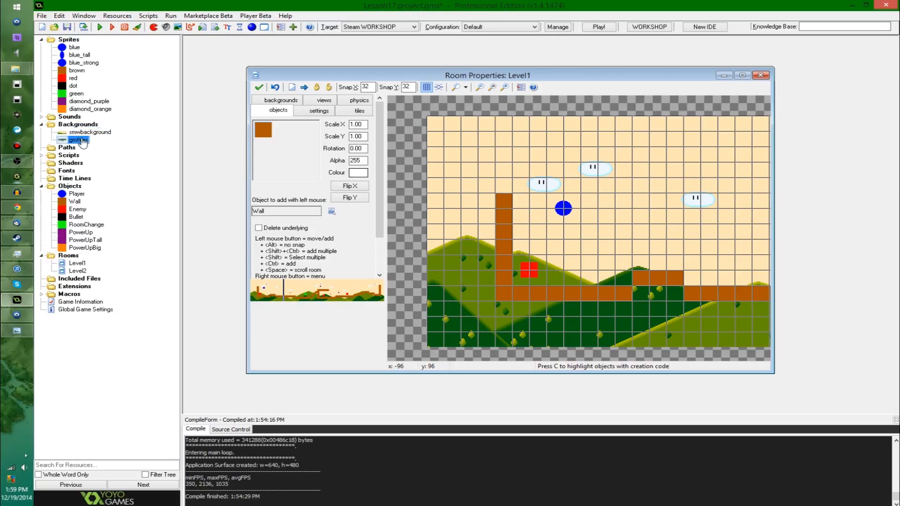
{"action": "left_click", "coordinate": [100, 141]}
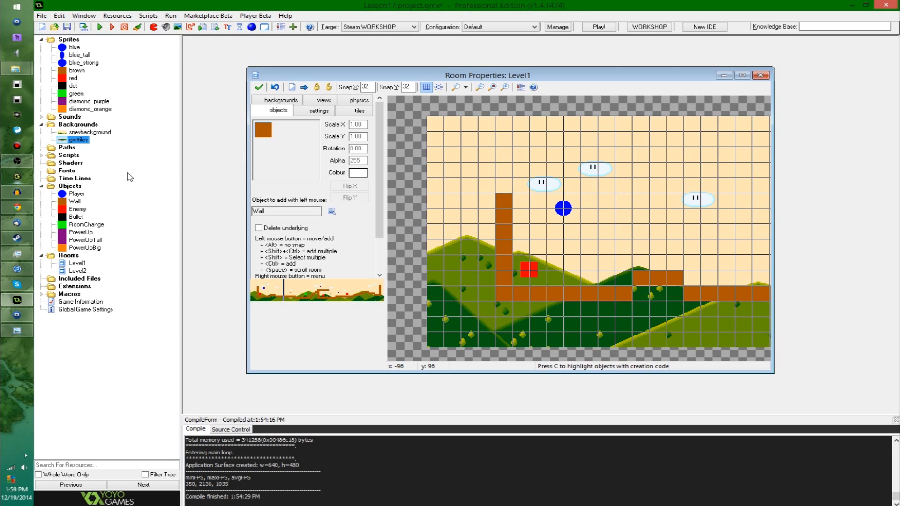
{"action": "key", "text": "Delete"}
{"action": "key", "text": "Return"}
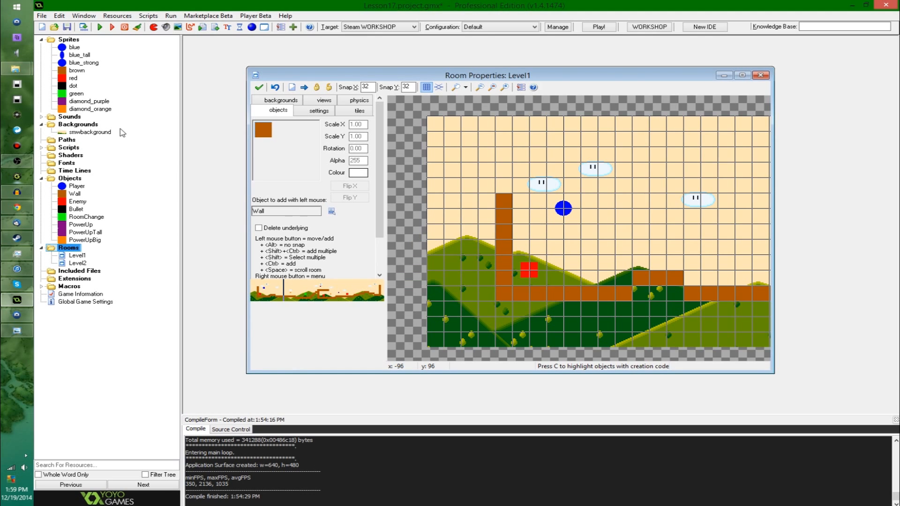
Create a background named tiles with the 192 by 64 tileset image loaded, and place its properties beside the Level1 room.
{"action": "right_click", "coordinate": [73, 126]}
{"action": "left_click", "coordinate": [85, 132]}
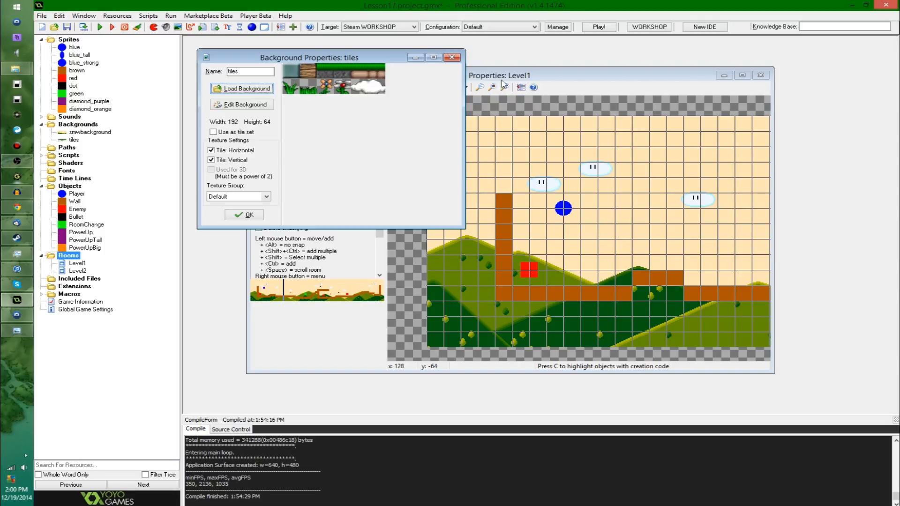
{"action": "left_click_drag", "start_coordinate": [519, 80], "coordinate": [592, 96]}
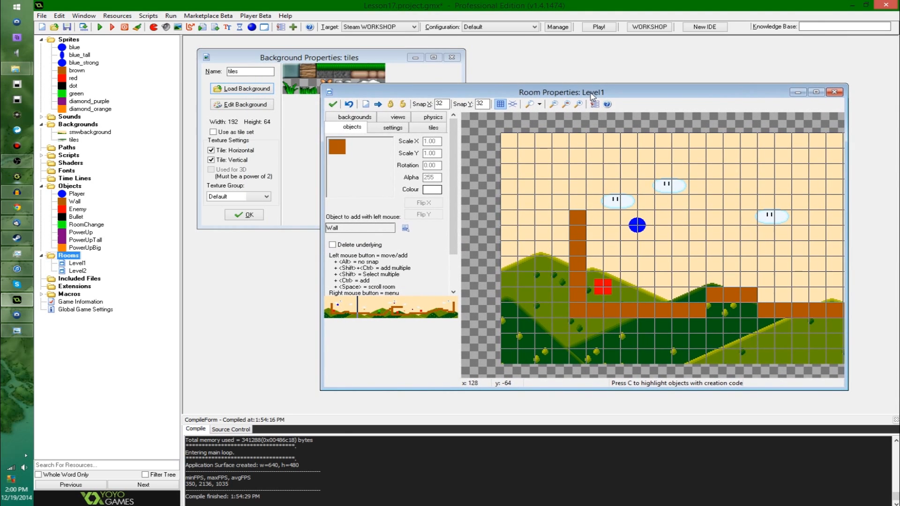
{"action": "left_click_drag", "start_coordinate": [388, 64], "coordinate": [378, 53]}
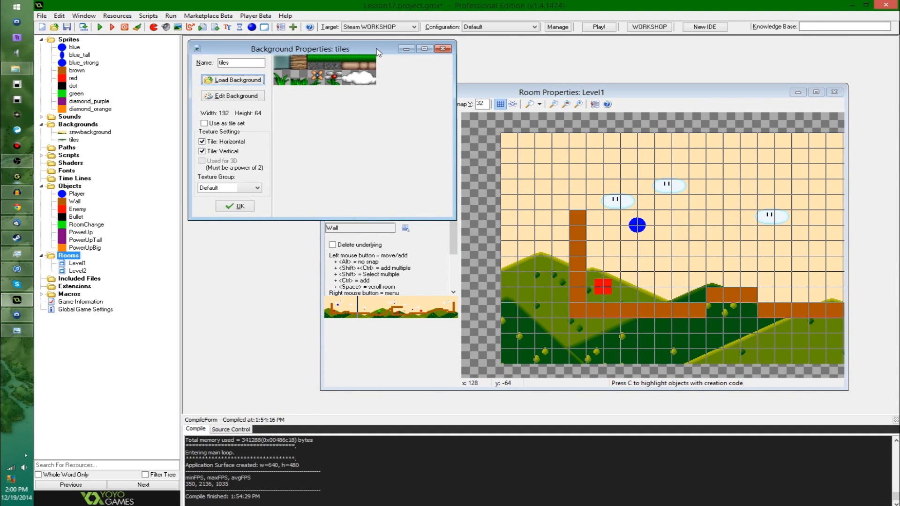
Check smwbackground's properties for comparison and enable use as a tile set for the tiles background.
{"action": "double_click", "coordinate": [89, 132]}
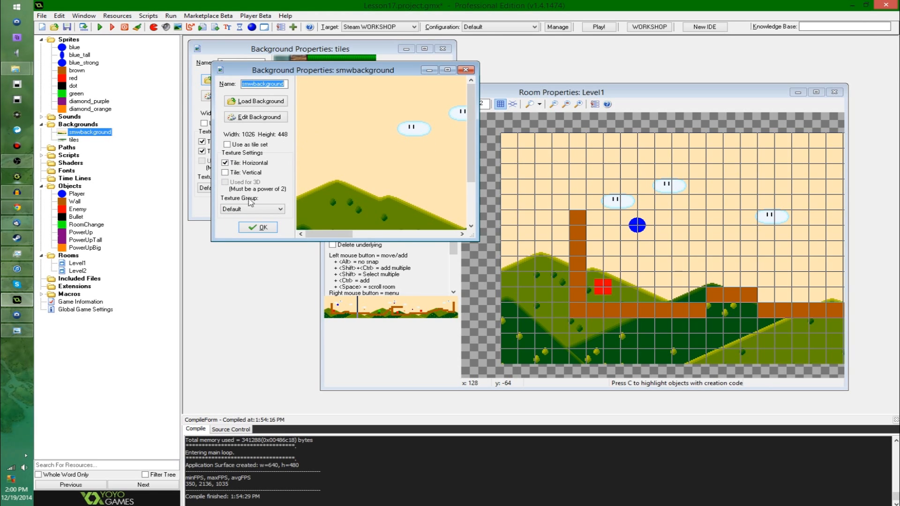
{"action": "left_click", "coordinate": [258, 227]}
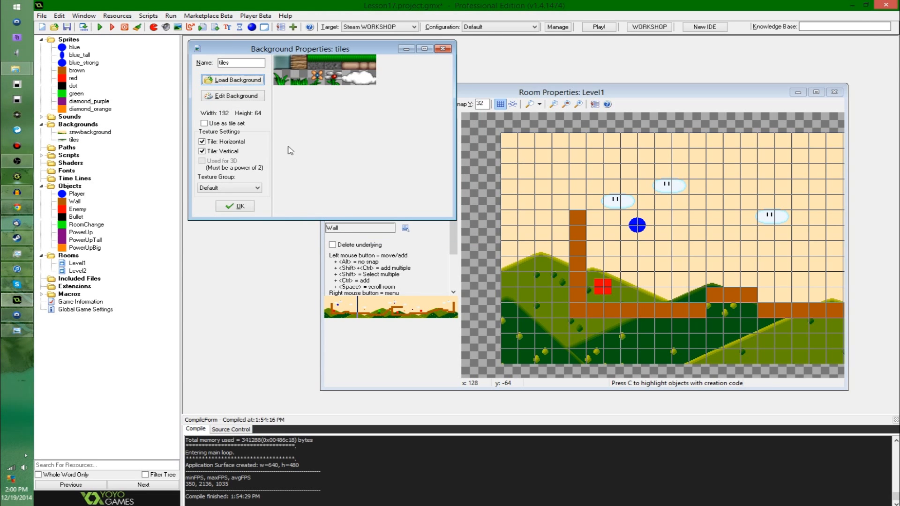
{"action": "left_click", "coordinate": [220, 124]}
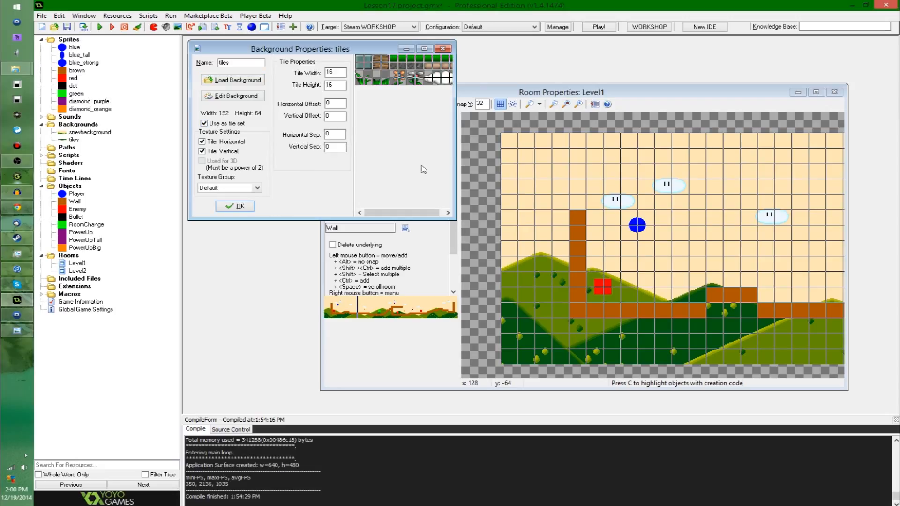
{"action": "left_click_drag", "start_coordinate": [460, 149], "coordinate": [595, 150]}
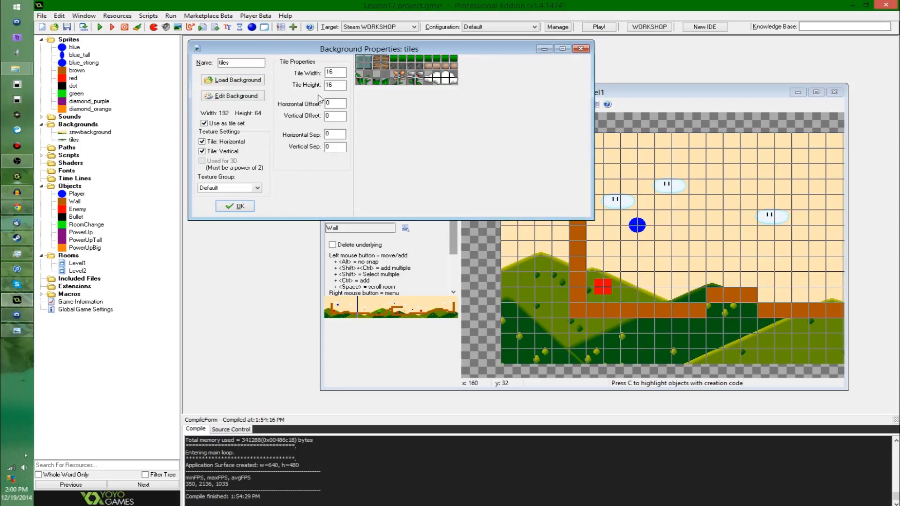
Set the tile set's tile width and tile height to 32.
{"action": "left_click_drag", "start_coordinate": [342, 73], "coordinate": [227, 76]}
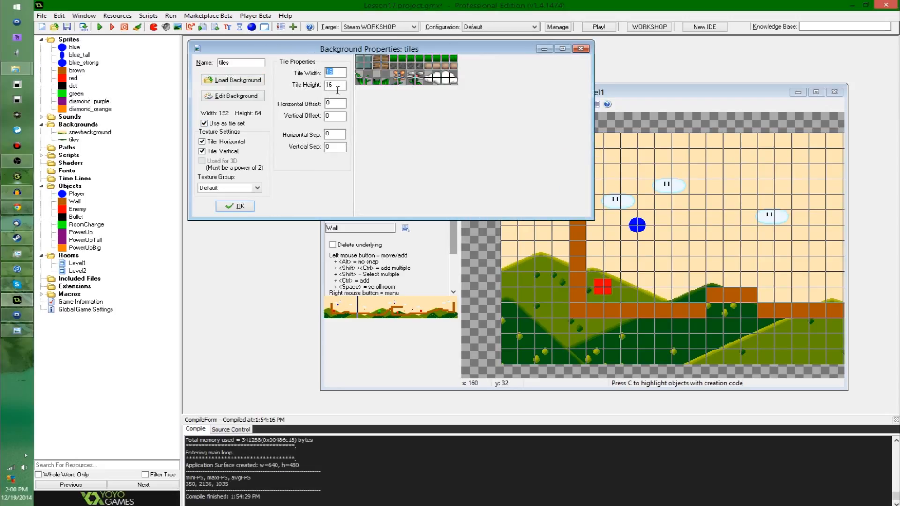
{"action": "left_click", "coordinate": [336, 147]}
{"action": "left_click_drag", "start_coordinate": [340, 75], "coordinate": [242, 98]}
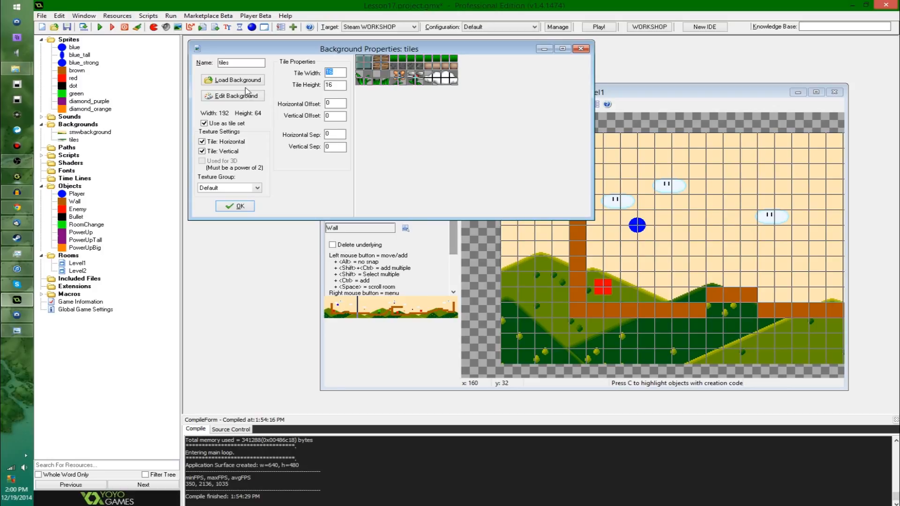
{"action": "type", "text": "32"}
{"action": "key", "text": "Tab"}
{"action": "type", "text": "32"}
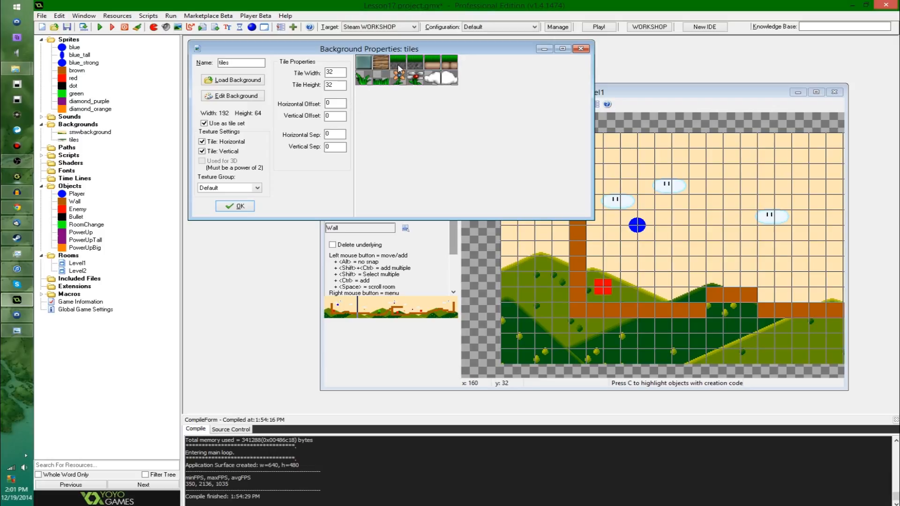
Try horizontal separation values of 1 and 50 and a horizontal offset of 5 on the tile set, resetting both to 0.
{"action": "double_click", "coordinate": [338, 135]}
{"action": "type", "text": "1"}
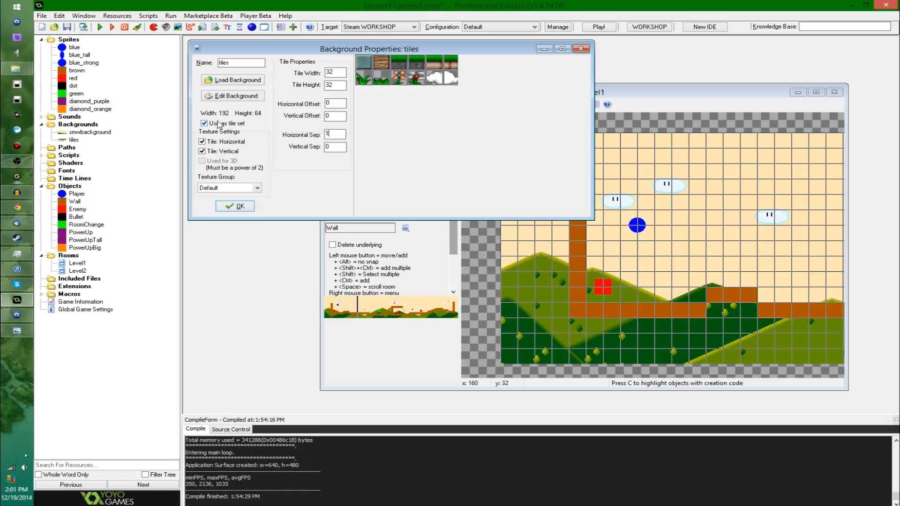
{"action": "double_click", "coordinate": [330, 134]}
{"action": "type", "text": "50"}
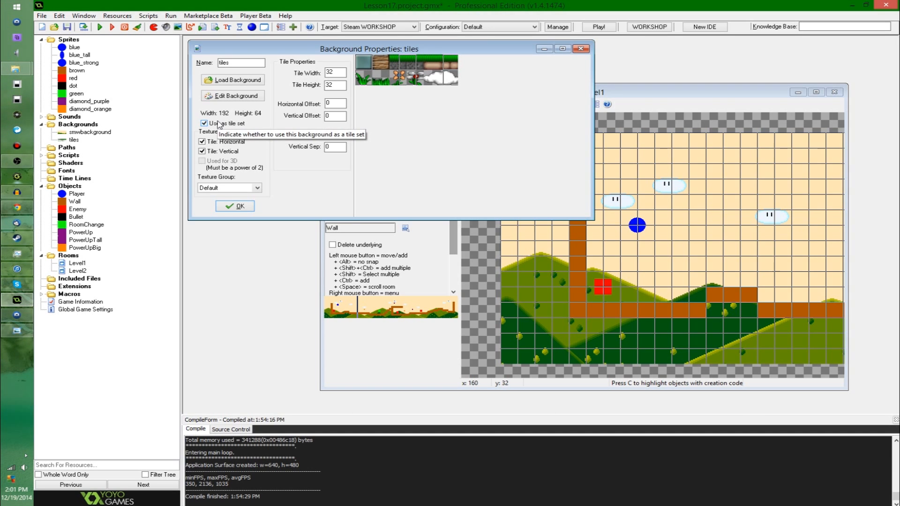
{"action": "key", "text": "Delete"}
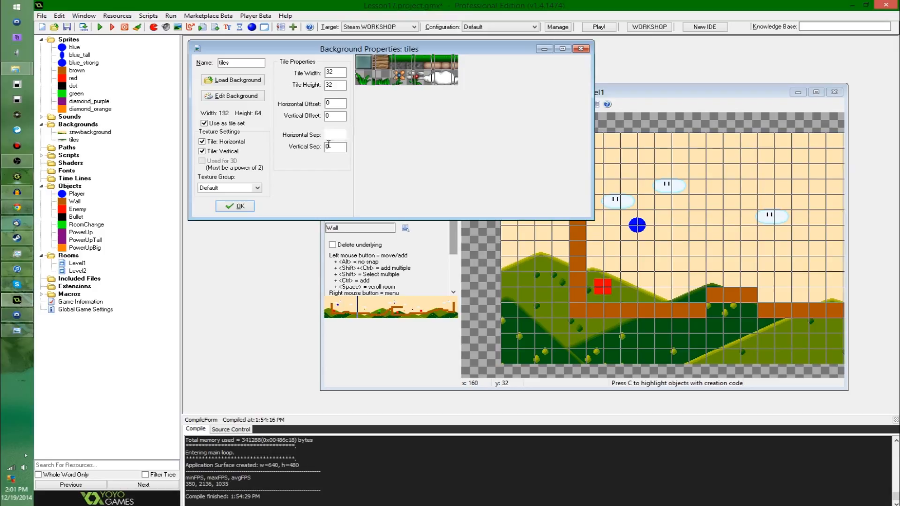
{"action": "left_click_drag", "start_coordinate": [342, 135], "coordinate": [142, 144]}
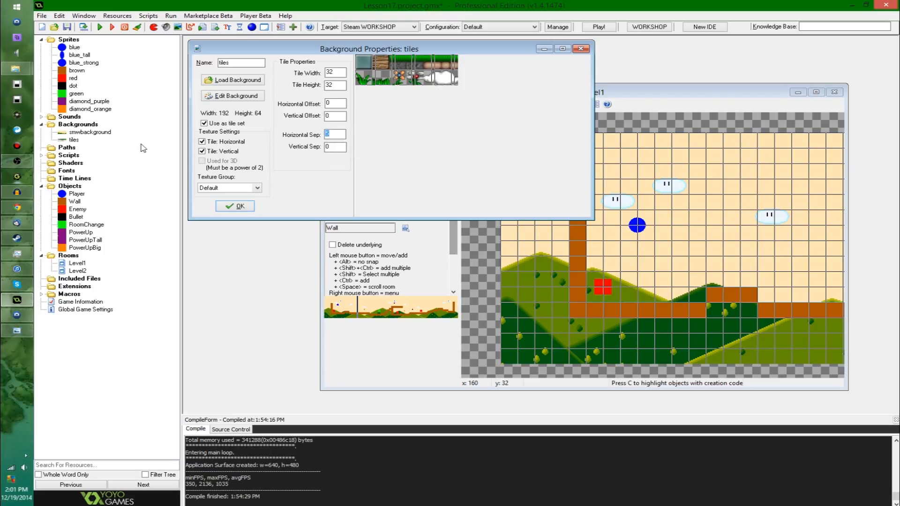
{"action": "type", "text": "0"}
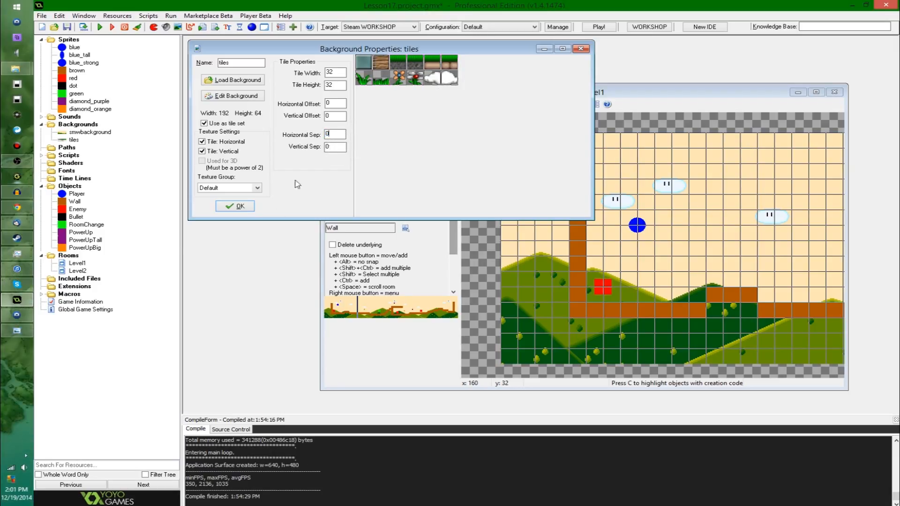
{"action": "left_click_drag", "start_coordinate": [341, 105], "coordinate": [308, 104]}
{"action": "type", "text": "5"}
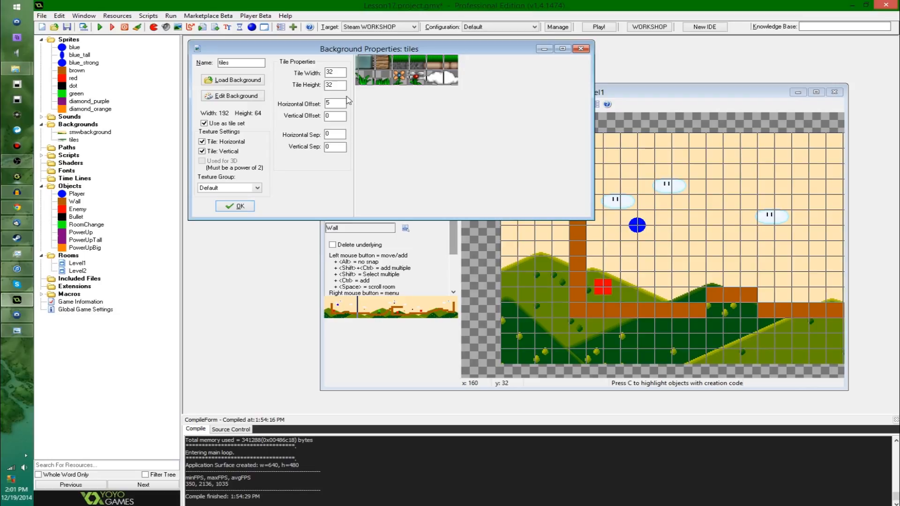
{"action": "key", "text": "BackSpace"}
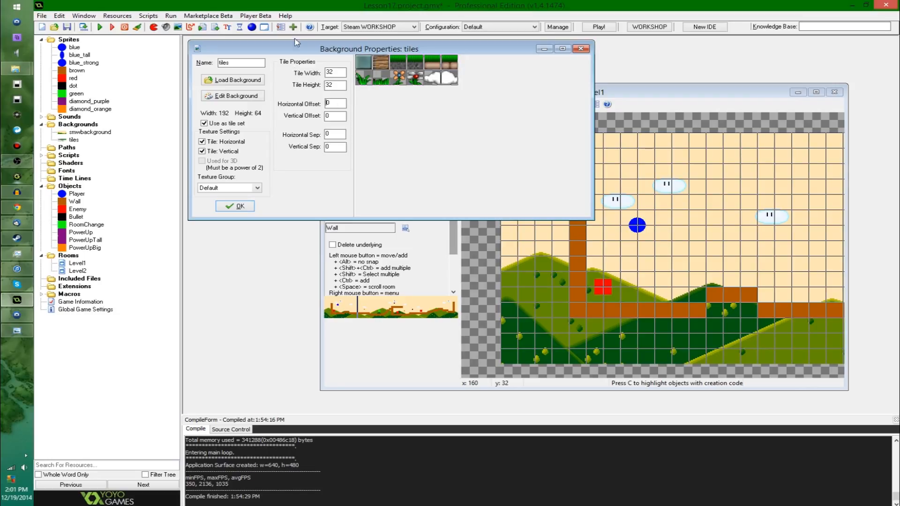
Accept the tiles background's properties and choose tiles as the tile set for placing tiles in the Level1 room.
{"action": "left_click", "coordinate": [230, 206]}
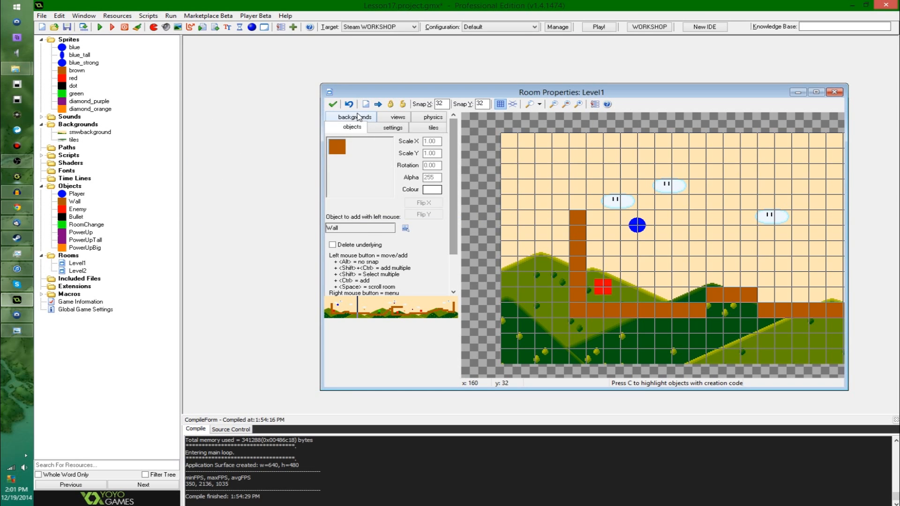
{"action": "left_click", "coordinate": [357, 117]}
{"action": "left_click", "coordinate": [429, 118]}
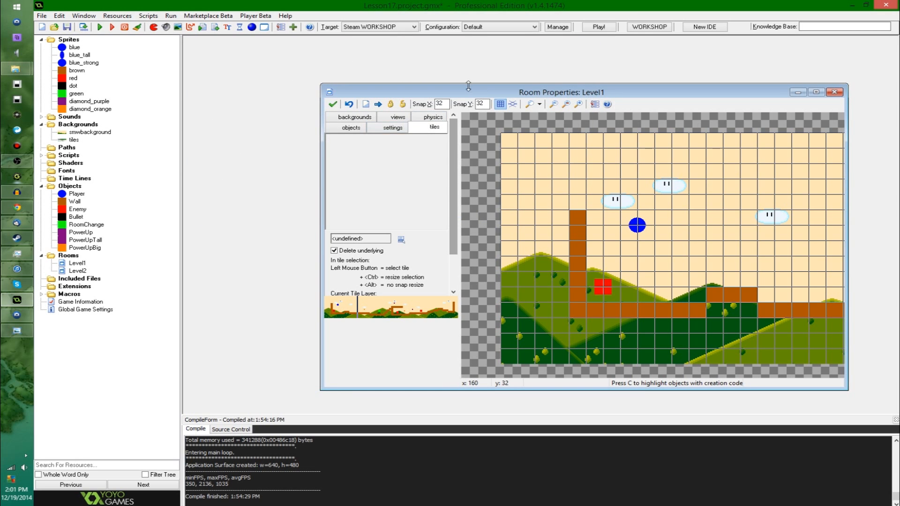
{"action": "left_click_drag", "start_coordinate": [491, 94], "coordinate": [383, 72]}
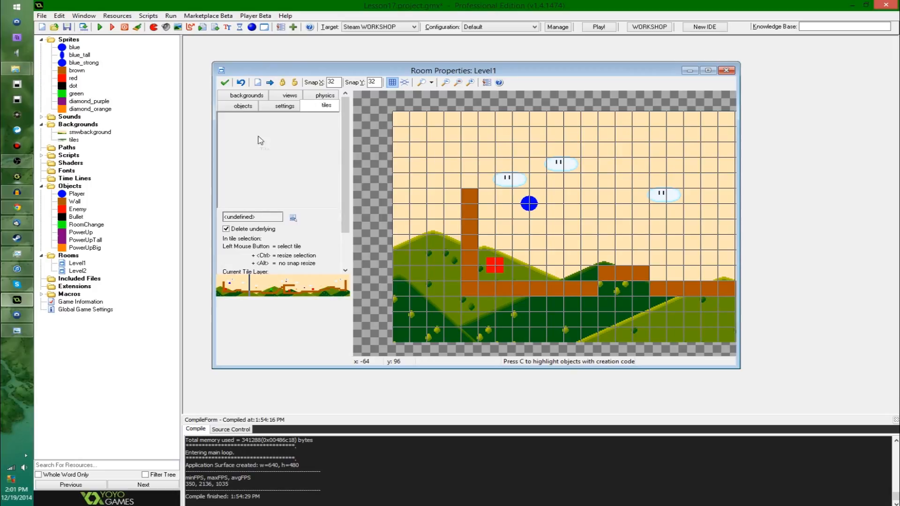
{"action": "left_click", "coordinate": [244, 218]}
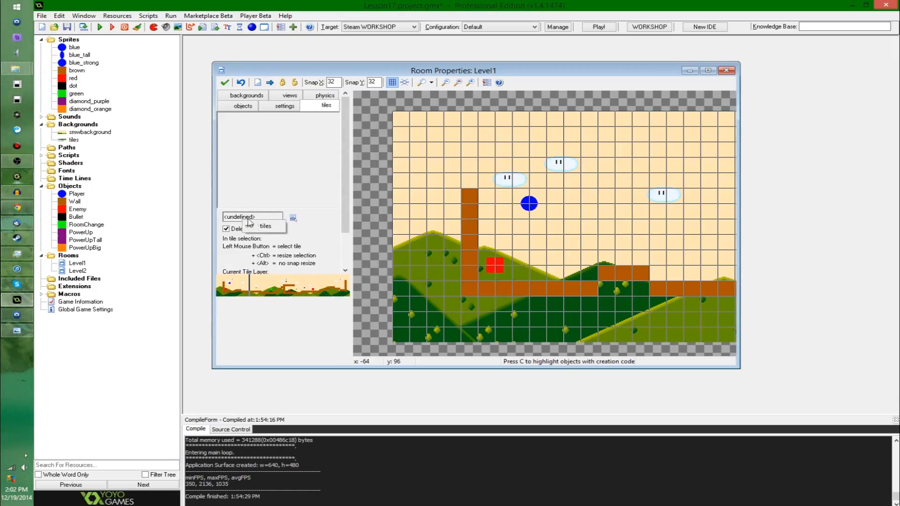
{"action": "left_click", "coordinate": [279, 227]}
Check the tiles background among the project's resources against the tile set chosen for the room.
{"action": "left_click", "coordinate": [74, 139]}
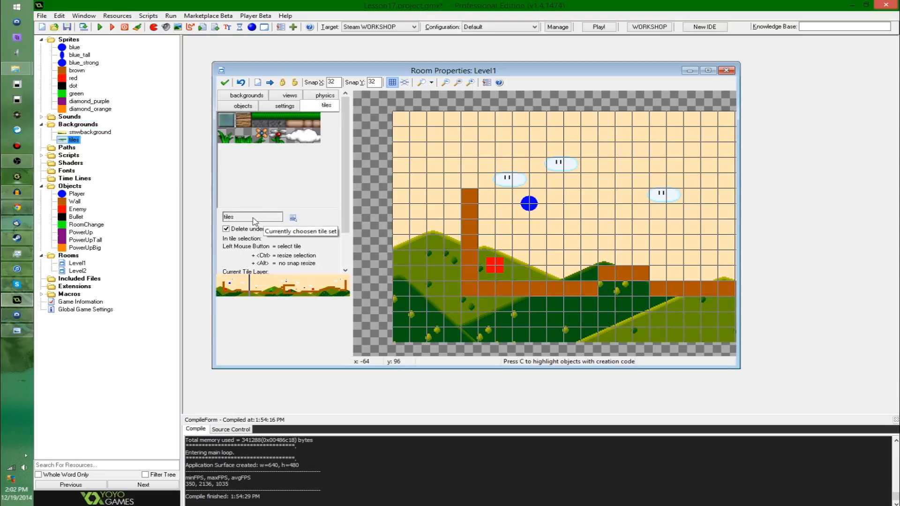
{"action": "left_click", "coordinate": [70, 140]}
{"action": "left_click", "coordinate": [256, 220]}
{"action": "double_click", "coordinate": [92, 133]}
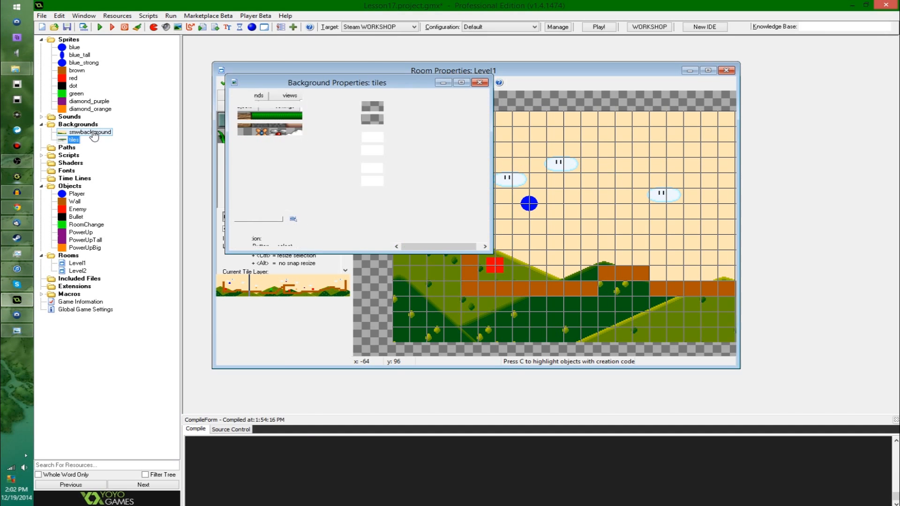
{"action": "left_click", "coordinate": [274, 240]}
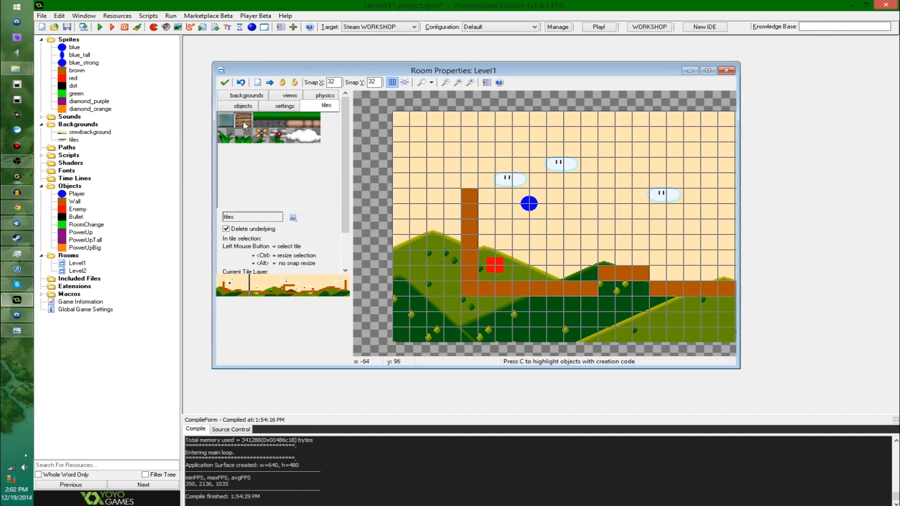
Try out individual tiles from the set and paint an L of wooden tiles alongside the brown wall and floor.
{"action": "left_click", "coordinate": [312, 121]}
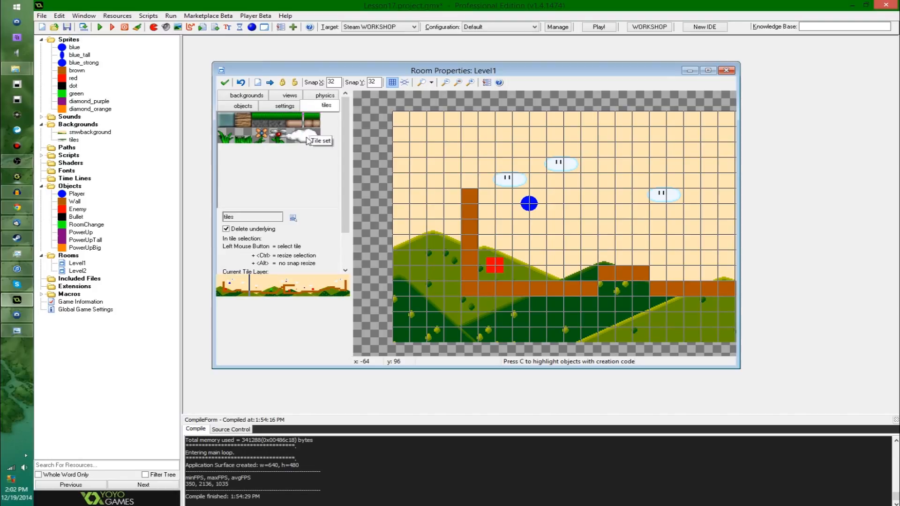
{"action": "left_click", "coordinate": [244, 123]}
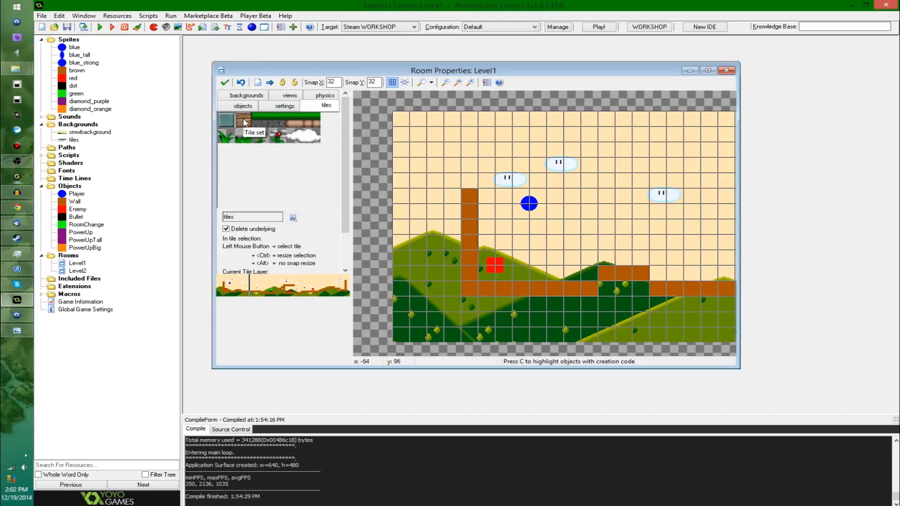
{"action": "left_click", "coordinate": [295, 121]}
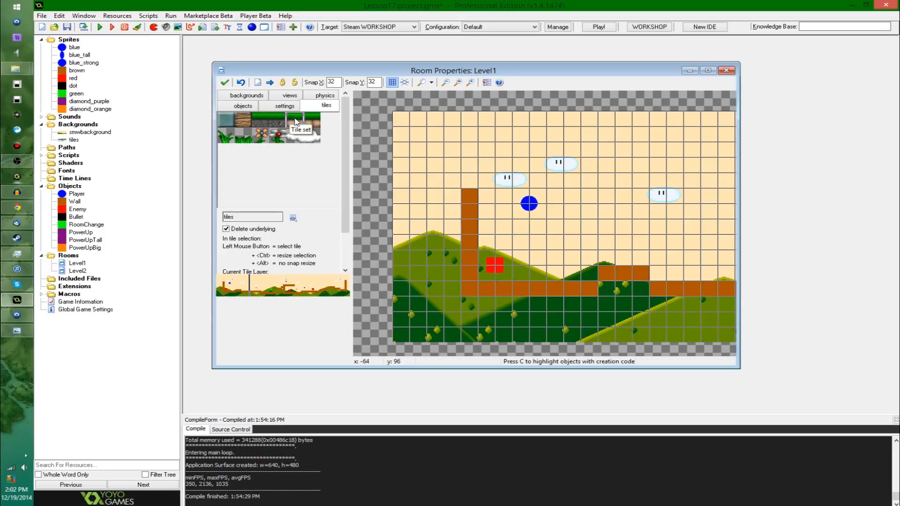
{"action": "left_click", "coordinate": [268, 135]}
{"action": "left_click", "coordinate": [229, 121]}
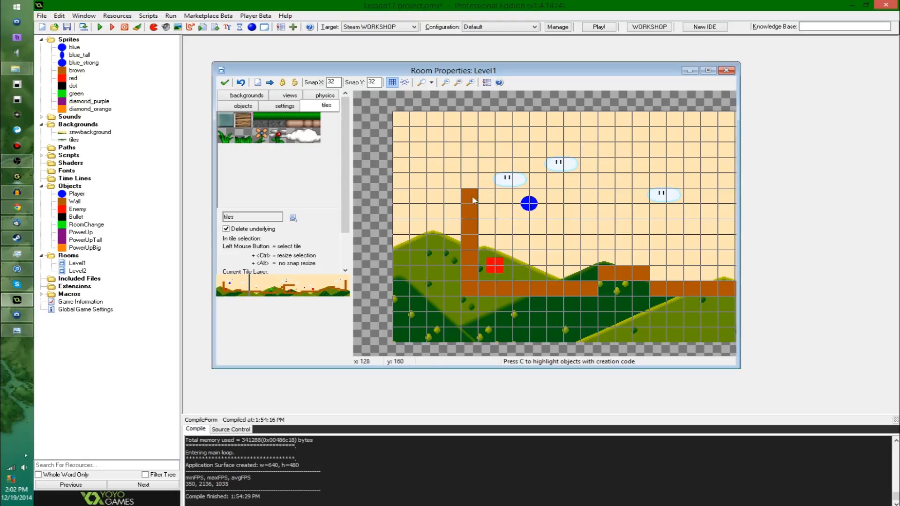
{"action": "left_click", "coordinate": [487, 197]}
{"action": "mouse_move", "coordinate": [487, 197]}
{"action": "left_mouse_down", "text": "ctrl"}
{"action": "mouse_move", "coordinate": [456, 197]}
{"action": "mouse_move", "coordinate": [453, 296]}
{"action": "mouse_move", "coordinate": [520, 305]}
{"action": "left_mouse_up", "text": "ctrl"}
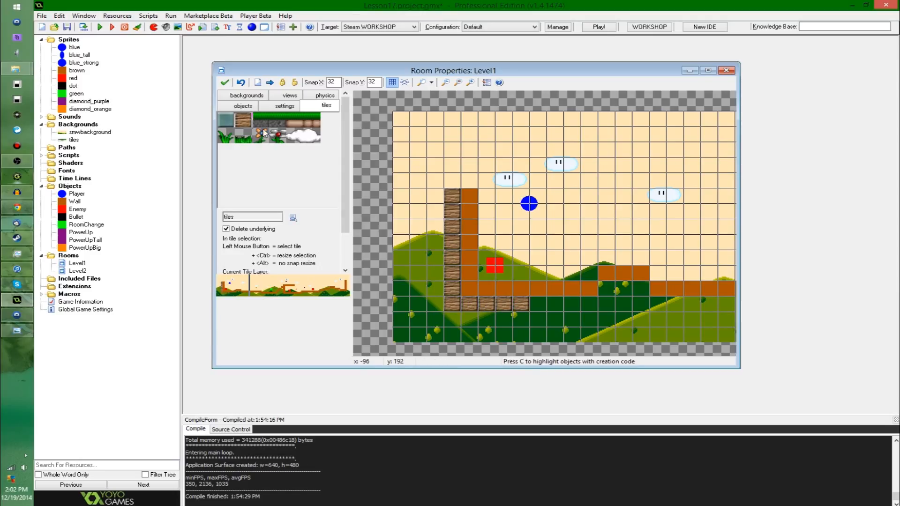
Place a row of four grass-topped tiles directly above the brown floor, up to the raised block.
{"action": "left_click", "coordinate": [277, 120]}
{"action": "left_click", "coordinate": [534, 274]}
{"action": "left_click", "coordinate": [555, 274]}
{"action": "left_click", "coordinate": [576, 274]}
{"action": "left_click", "coordinate": [585, 275]}
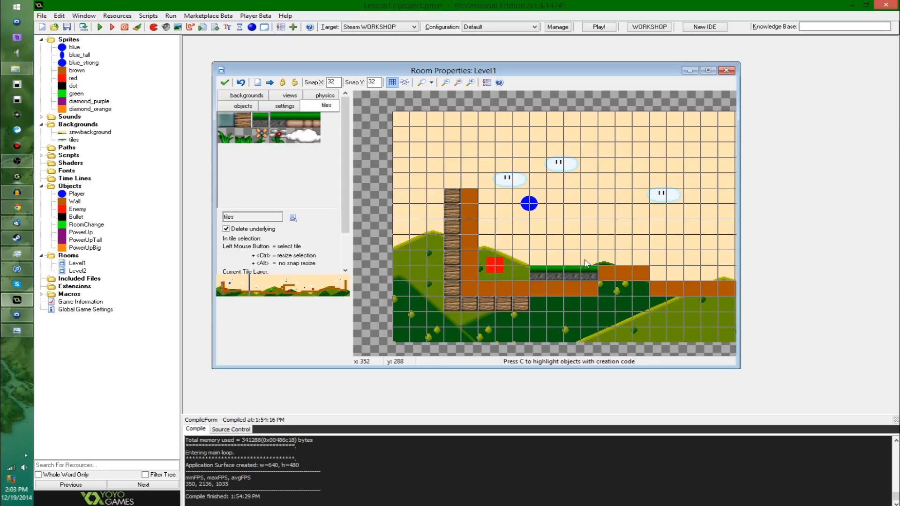
Delete all the trial grass-topped and wooden tiles from the room.
{"action": "right_click", "coordinate": [586, 274]}
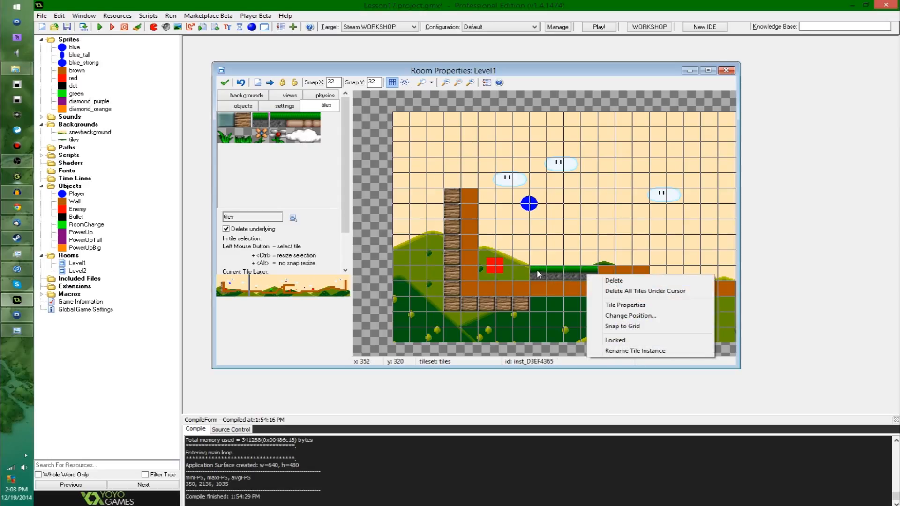
{"action": "left_click", "coordinate": [638, 282]}
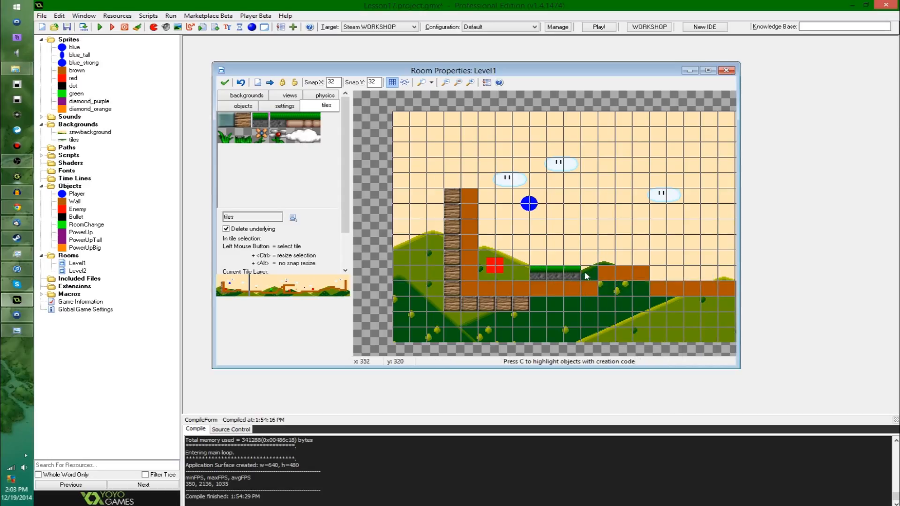
{"action": "right_click_drag", "start_coordinate": [586, 274], "coordinate": [531, 271], "text": "shift"}
{"action": "mouse_move", "coordinate": [534, 306]}
{"action": "right_mouse_down", "text": "shift"}
{"action": "mouse_move", "coordinate": [438, 294]}
{"action": "mouse_move", "coordinate": [451, 254]}
{"action": "mouse_move", "coordinate": [451, 192]}
{"action": "right_mouse_up", "text": "shift"}
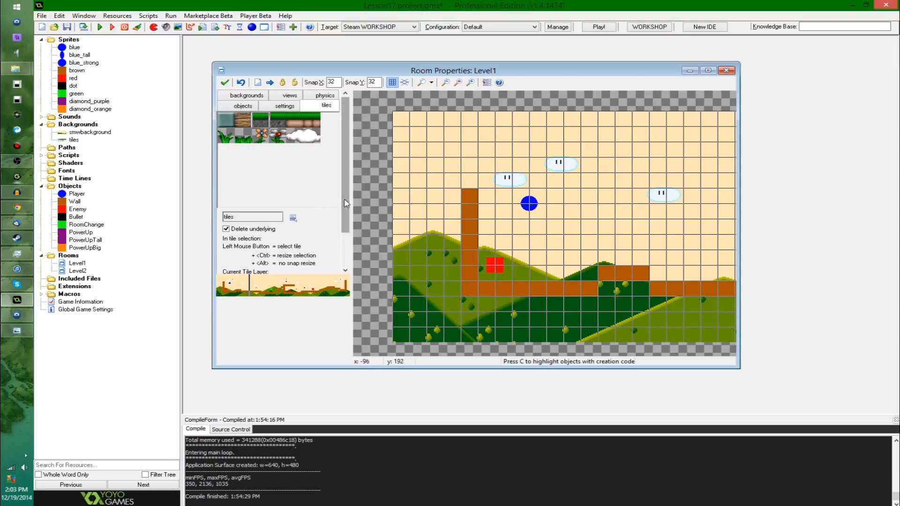
Place a grass-topped tile on the wall's top block and change the tile layer's depth to -1 in the maximized room editor.
{"action": "left_click_drag", "start_coordinate": [448, 180], "coordinate": [463, 177]}
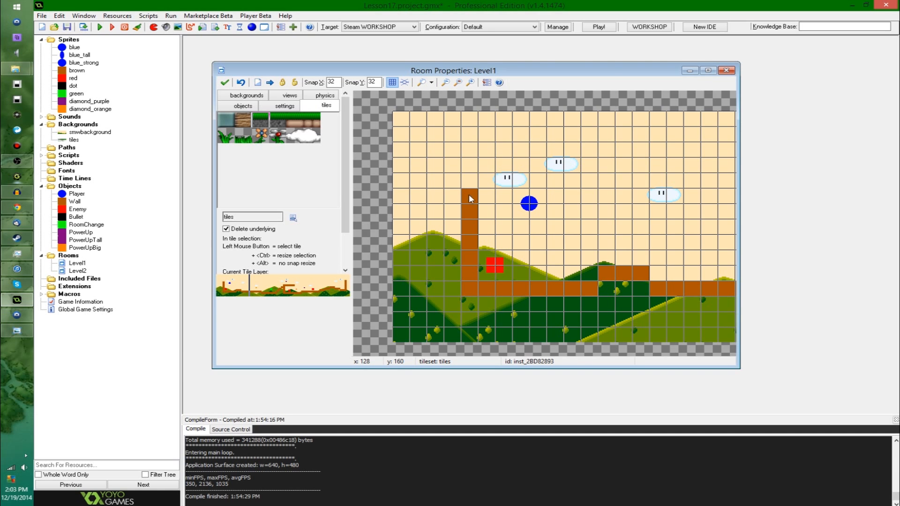
{"action": "double_click", "coordinate": [405, 73]}
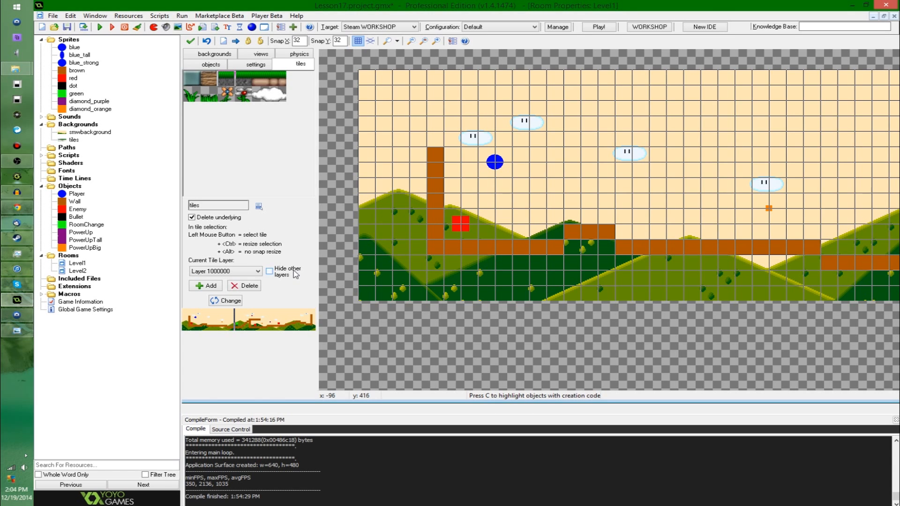
{"action": "left_click", "coordinate": [234, 273]}
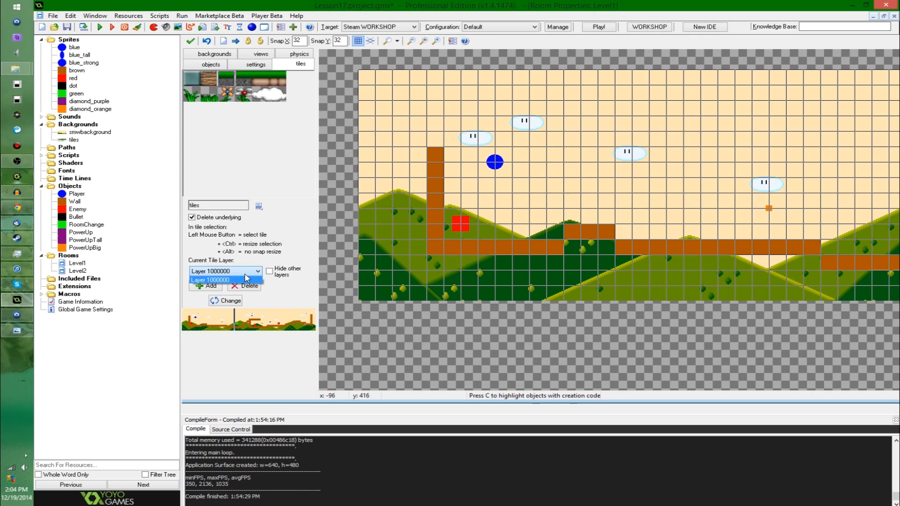
{"action": "left_click", "coordinate": [245, 274]}
{"action": "left_click", "coordinate": [231, 301]}
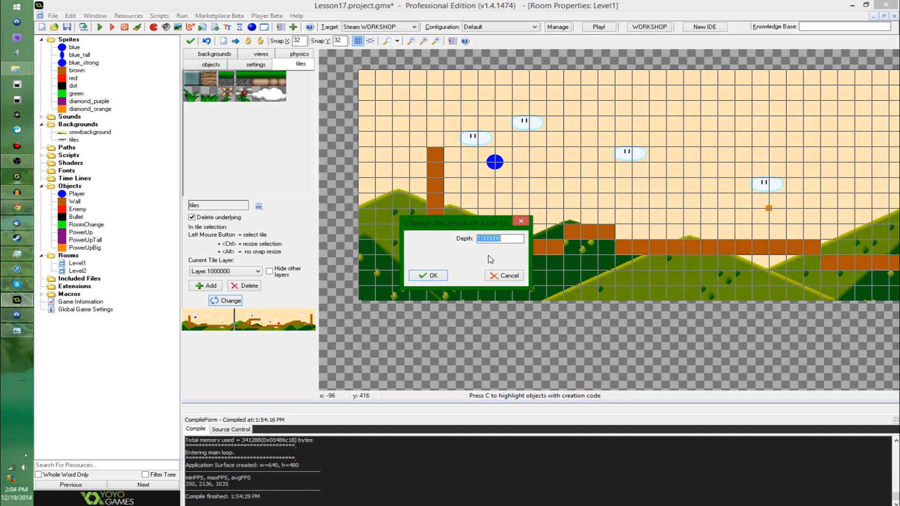
{"action": "type", "text": "-1"}
{"action": "key", "text": "Return"}
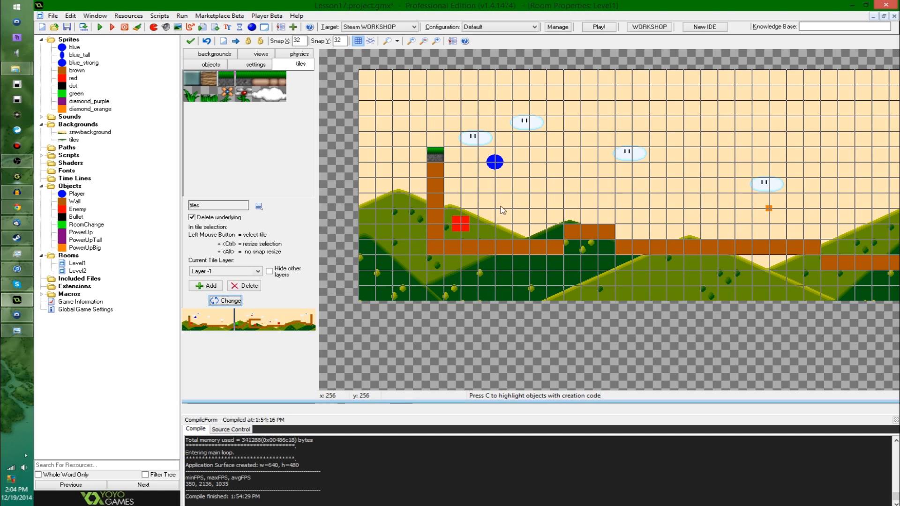
Place grass-topped tiles on the first two floor blocks beside the wall and delete the ones on the wall column.
{"action": "left_click", "coordinate": [439, 234]}
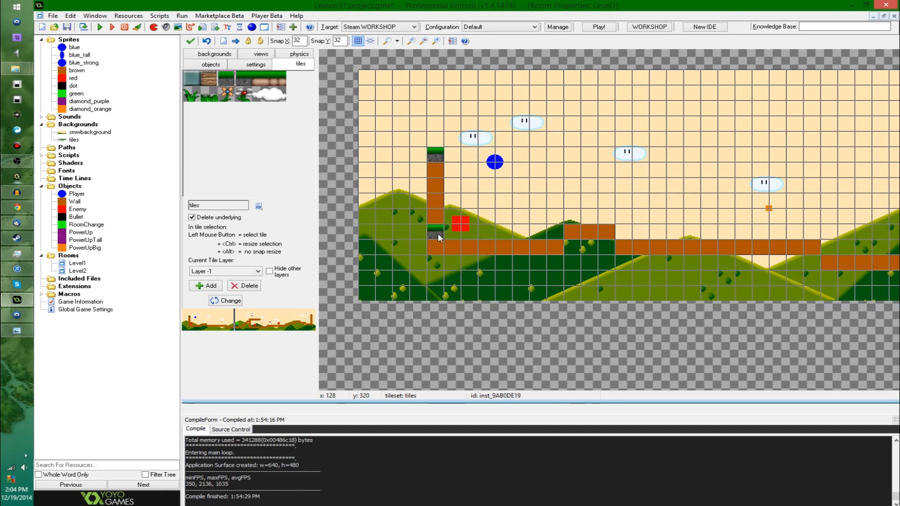
{"action": "left_click_drag", "start_coordinate": [434, 159], "coordinate": [455, 244]}
{"action": "left_click", "coordinate": [463, 244]}
{"action": "right_click", "coordinate": [442, 243]}
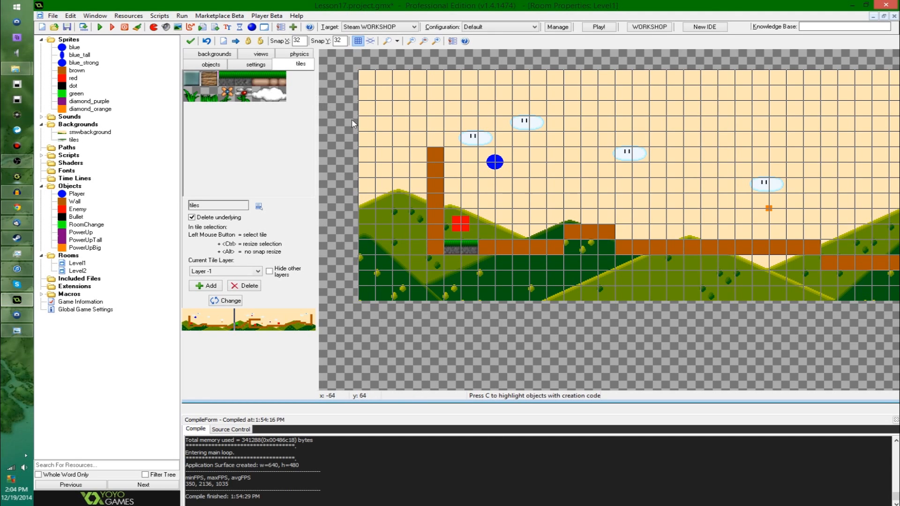
Cover the wall column with wooden tiles and the floor and raised block with grass-topped tiles up to the lower ledge.
{"action": "left_click_drag", "start_coordinate": [427, 155], "coordinate": [432, 233], "text": "shift"}
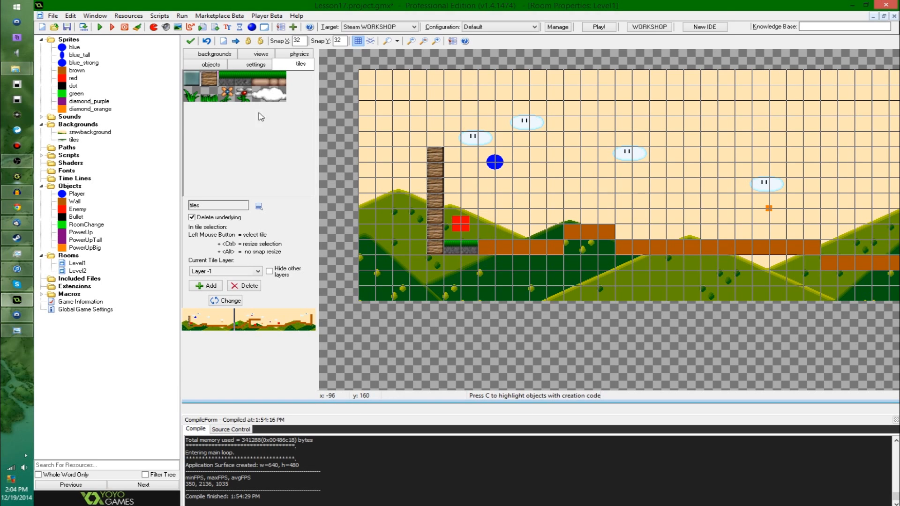
{"action": "left_click", "coordinate": [495, 248]}
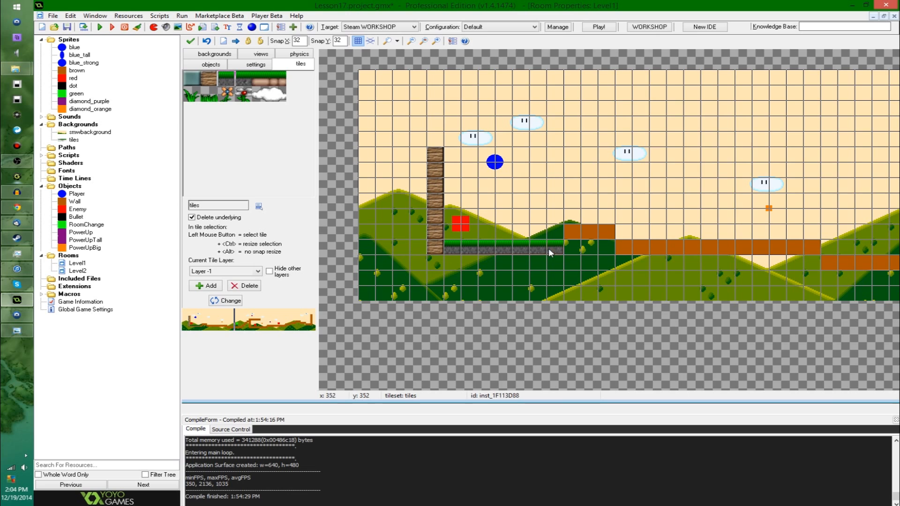
{"action": "mouse_move", "coordinate": [574, 233]}
{"action": "left_mouse_down", "text": "shift"}
{"action": "mouse_move", "coordinate": [686, 247]}
{"action": "mouse_move", "coordinate": [807, 247]}
{"action": "left_mouse_up", "text": "shift"}
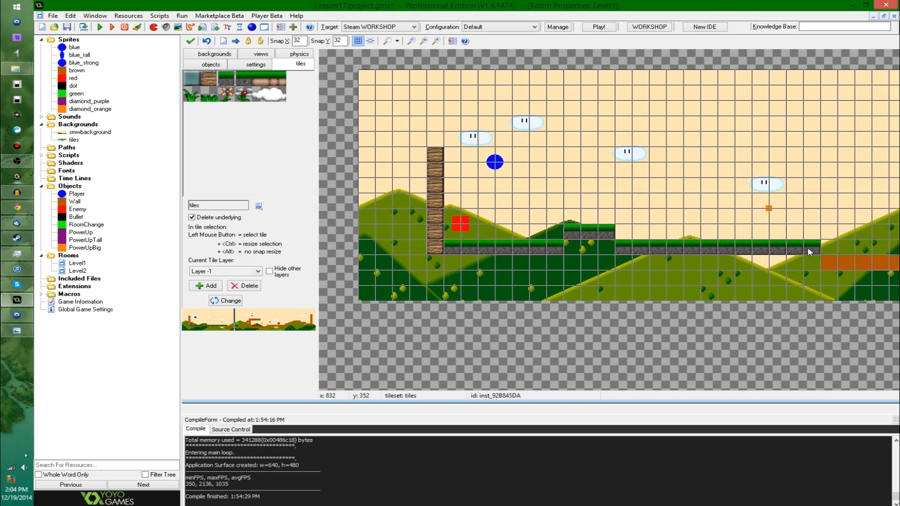
Add a row of grass tufts on top of the first floor section and the raised block.
{"action": "left_click", "coordinate": [214, 99]}
{"action": "left_click_drag", "start_coordinate": [453, 234], "coordinate": [474, 231], "text": "shift"}
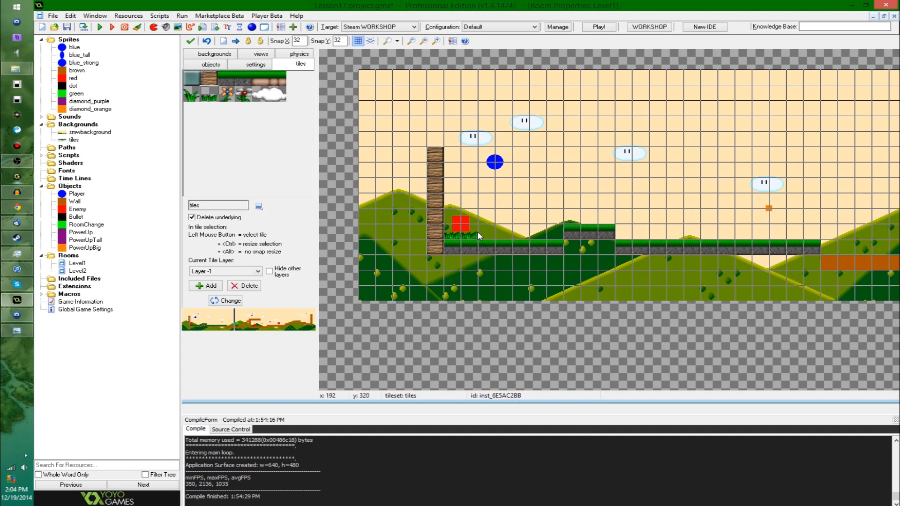
{"action": "left_click_drag", "start_coordinate": [532, 234], "coordinate": [607, 221], "text": "shift"}
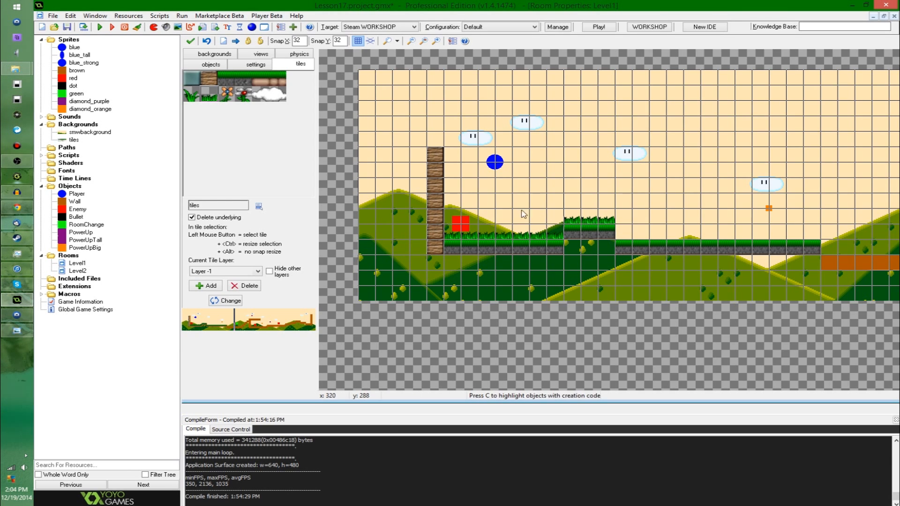
Place an orange flower tile and a red flower tile on the grass of the lower ledge.
{"action": "left_click", "coordinate": [227, 94]}
{"action": "left_click", "coordinate": [676, 229]}
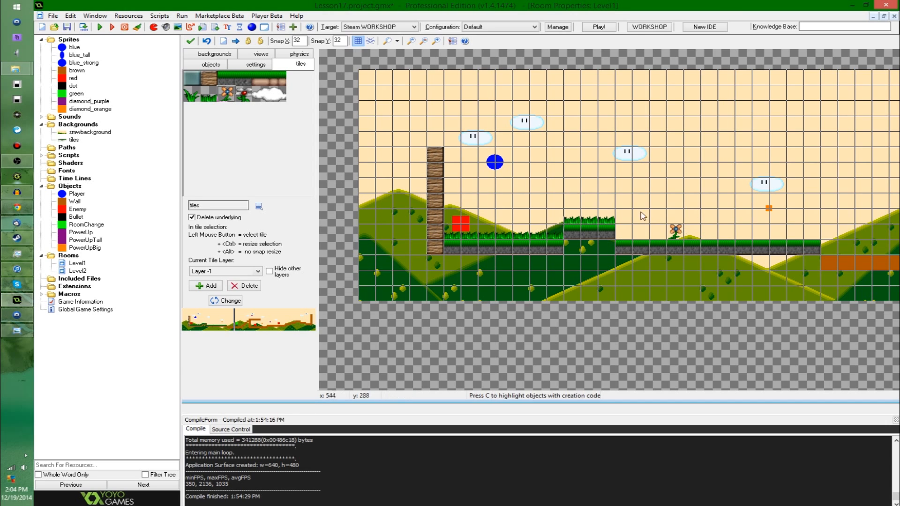
{"action": "left_click", "coordinate": [243, 94]}
{"action": "left_click_drag", "start_coordinate": [785, 235], "coordinate": [733, 235]}
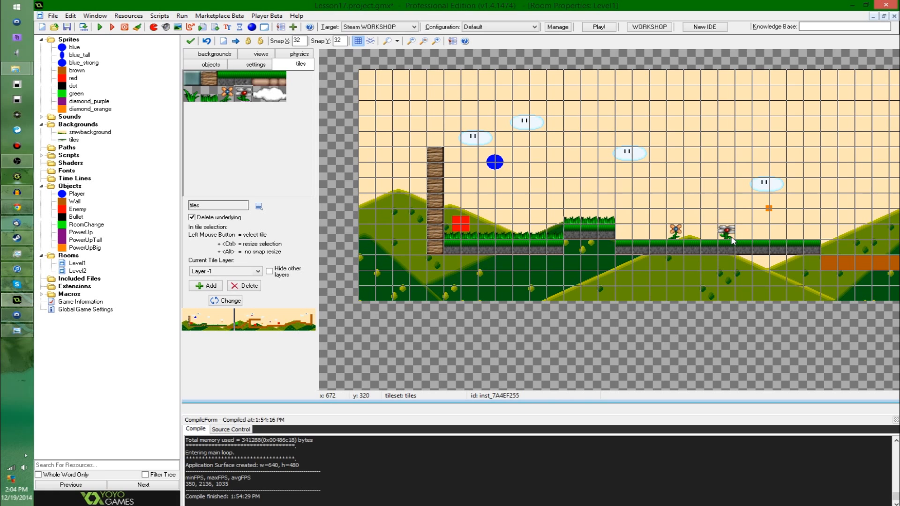
Run the game and move the player back and forth with jumps on the first grass section beside the enemy.
{"action": "key", "text": "F5"}
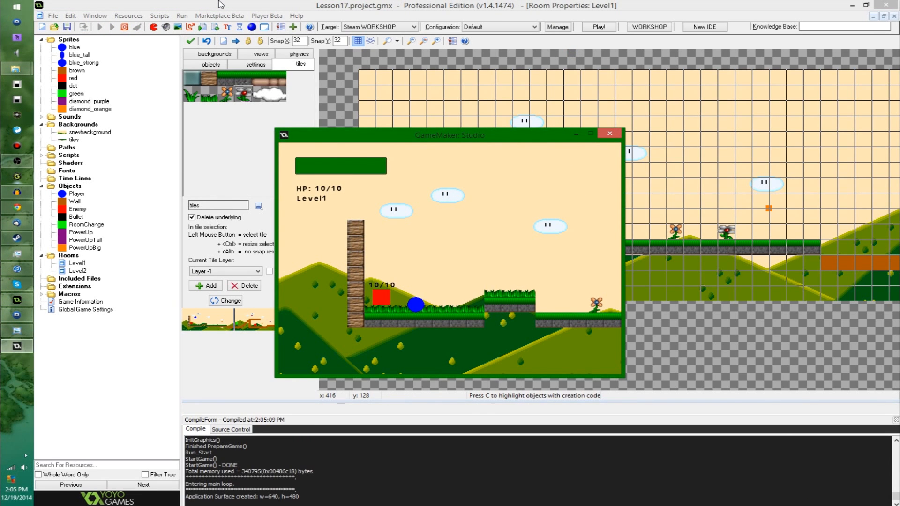
{"action": "key", "text": "Right"}
{"action": "key", "text": "Up"}
{"action": "key", "text": "Left"}
{"action": "key", "text": "Right"}
{"action": "key", "text": "Left"}
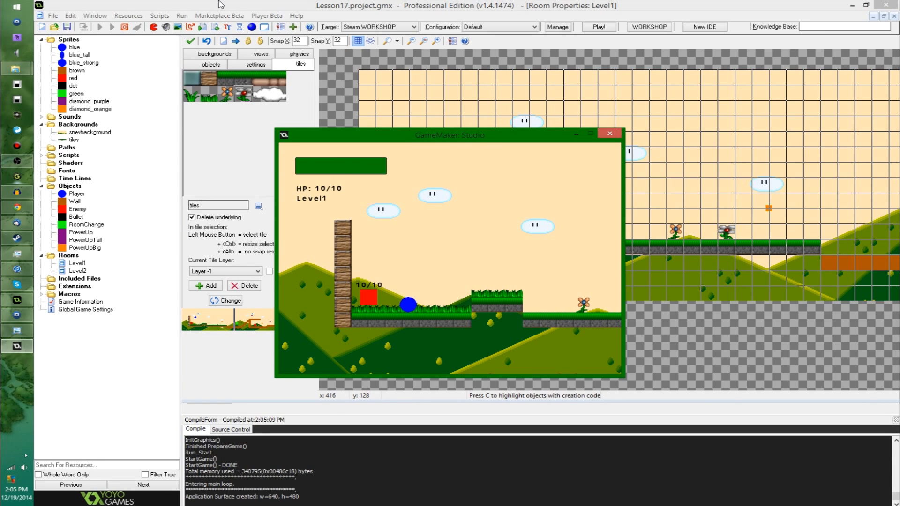
{"action": "key", "text": "Up"}
{"action": "key", "text": "Right"}
{"action": "key", "text": "Up"}
{"action": "key", "text": "Left"}
{"action": "key", "text": "Left"}
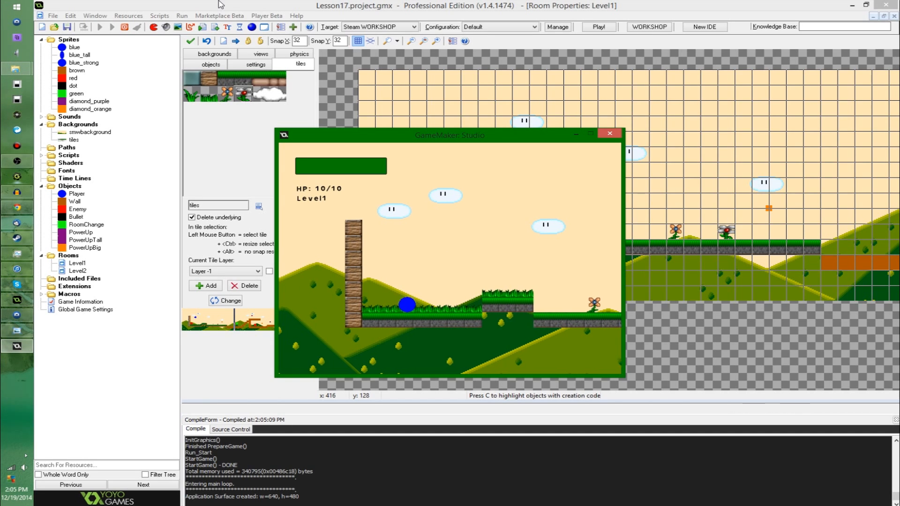
Play over the raised block to the flowers and back to check how the player overlaps the tiles, and close the game.
{"action": "key", "text": "Right"}
{"action": "key", "text": "Up"}
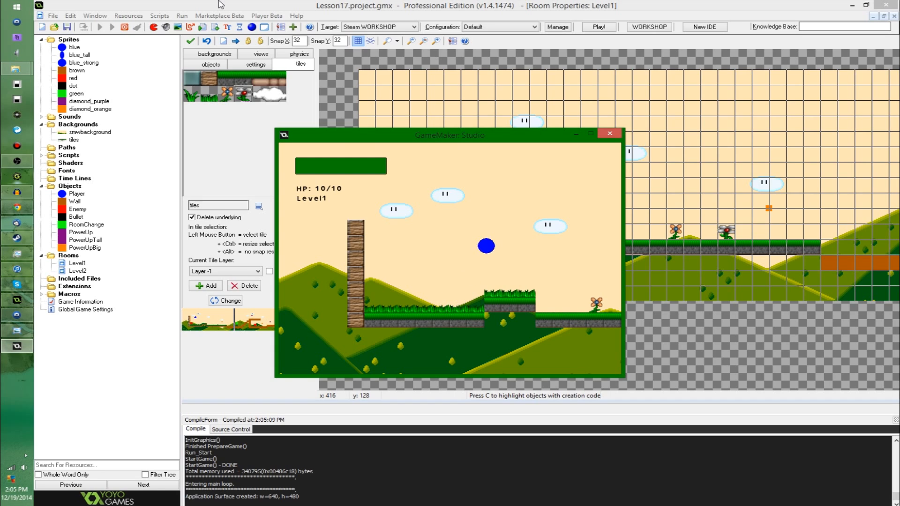
{"action": "key", "text": "Right"}
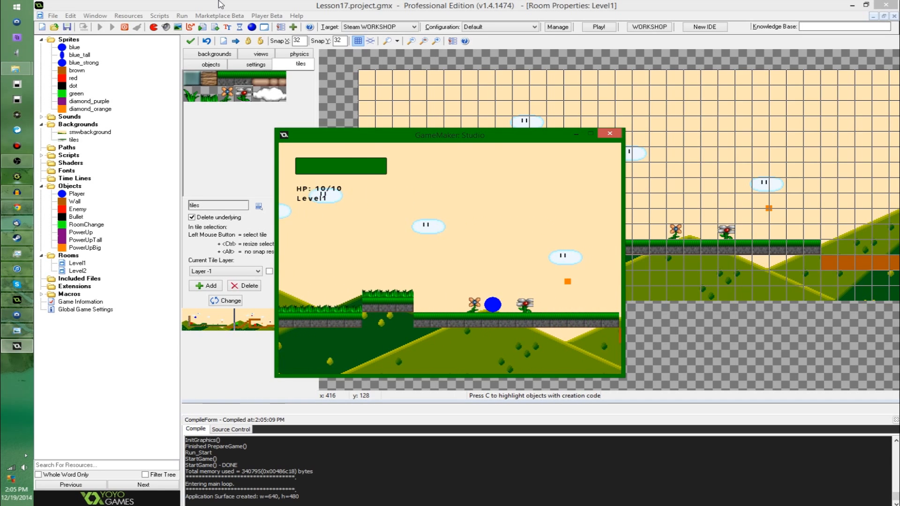
{"action": "key", "text": "Left"}
{"action": "key", "text": "Left"}
{"action": "key", "text": "Up"}
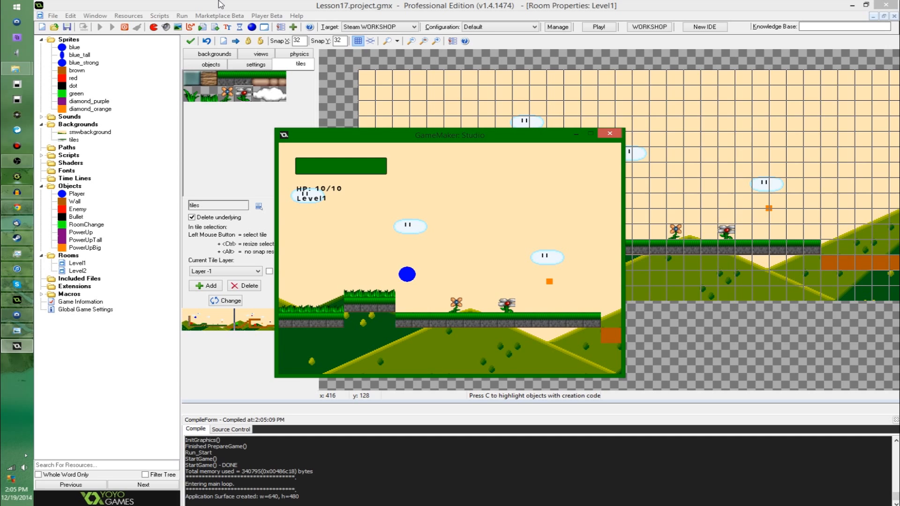
{"action": "key", "text": "Up"}
{"action": "key", "text": "Up"}
{"action": "key", "text": "Up"}
{"action": "key", "text": "Left"}
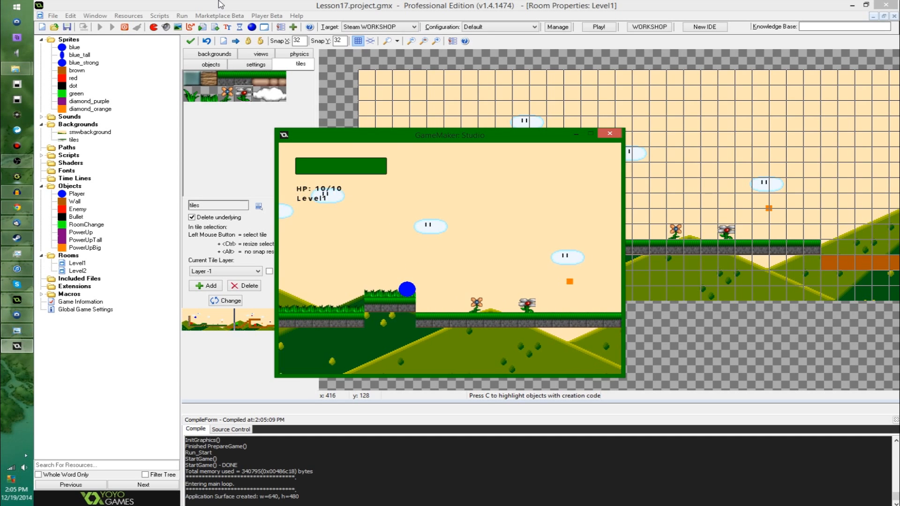
{"action": "key", "text": "Left"}
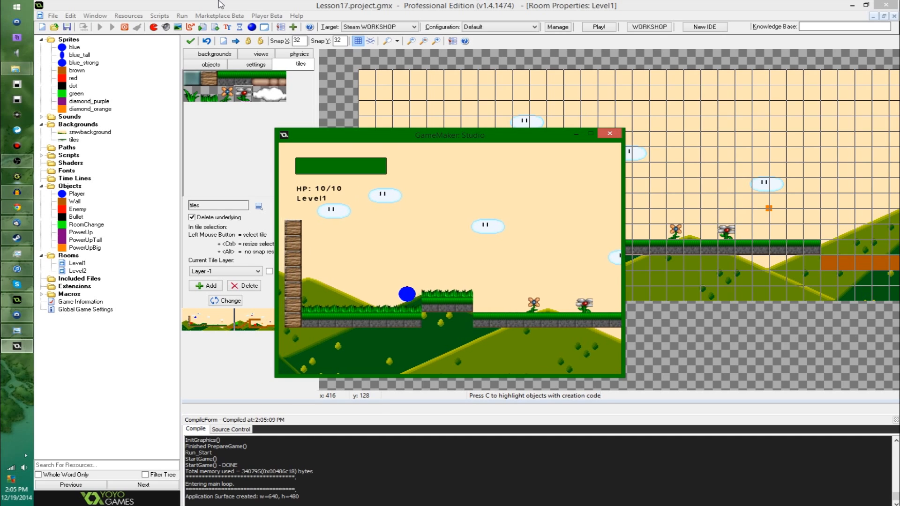
{"action": "key", "text": "Up"}
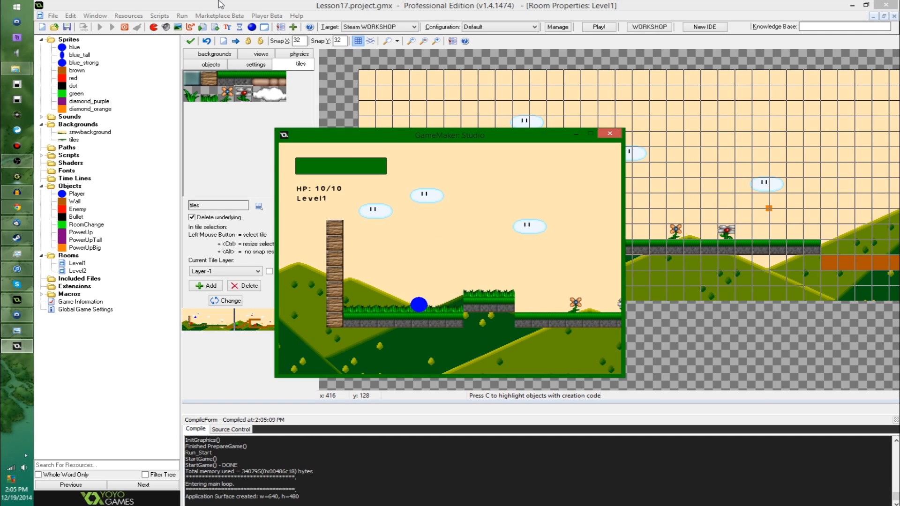
{"action": "key", "text": "Left"}
{"action": "key", "text": "Right"}
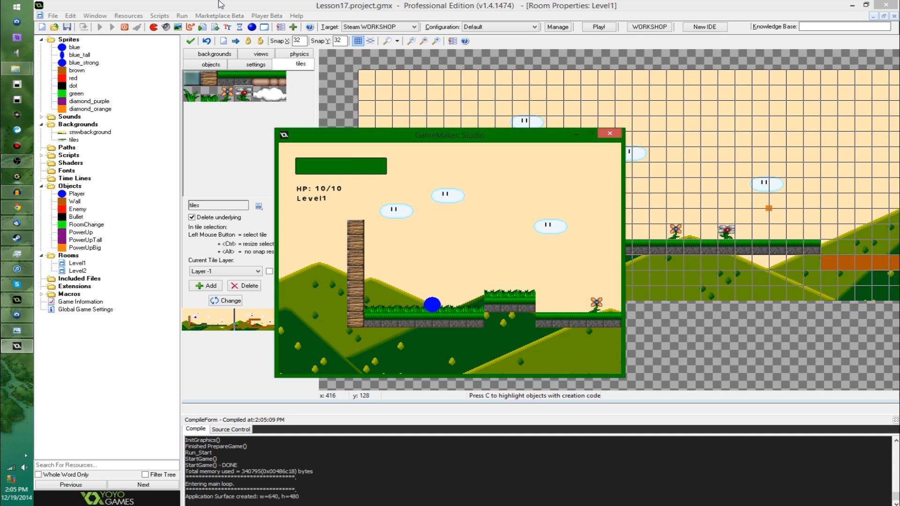
{"action": "key", "text": "Up"}
{"action": "key", "text": "Right"}
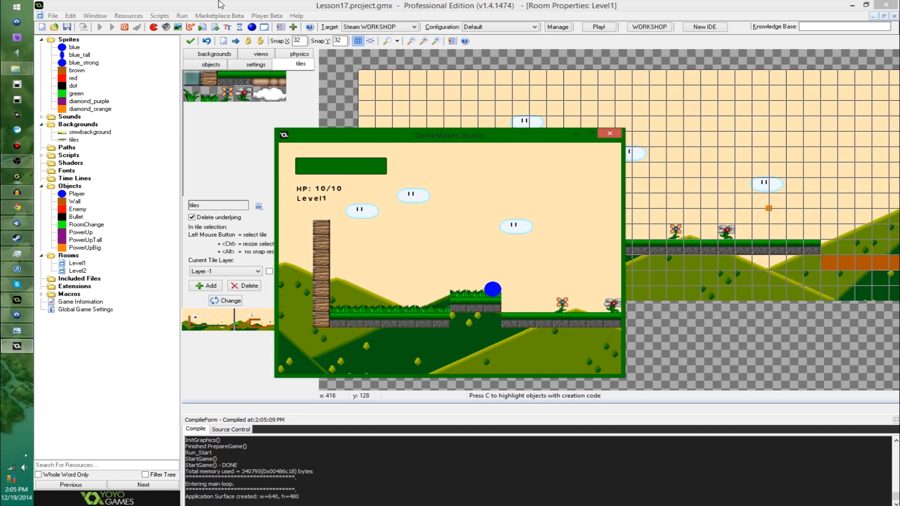
{"action": "left_click", "coordinate": [609, 134]}
Open the Player object's properties, check its depth, and close them.
{"action": "double_click", "coordinate": [77, 194]}
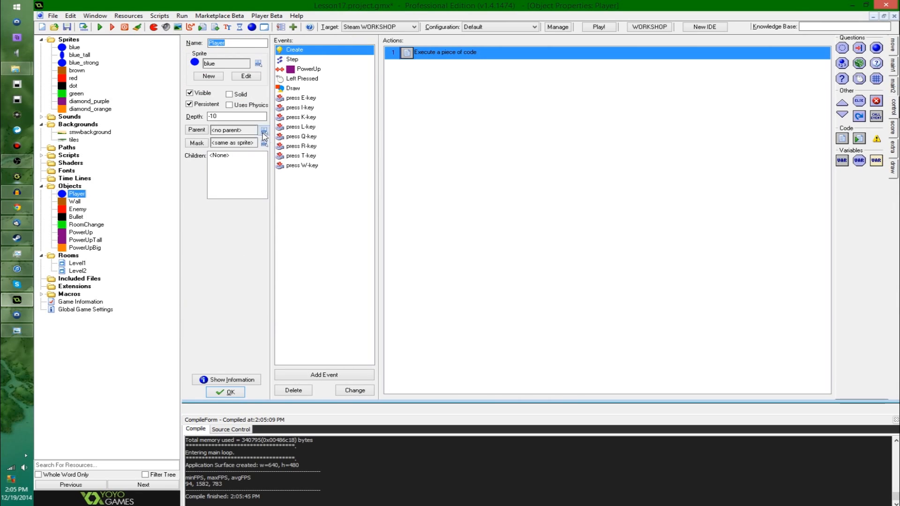
{"action": "left_click", "coordinate": [219, 116]}
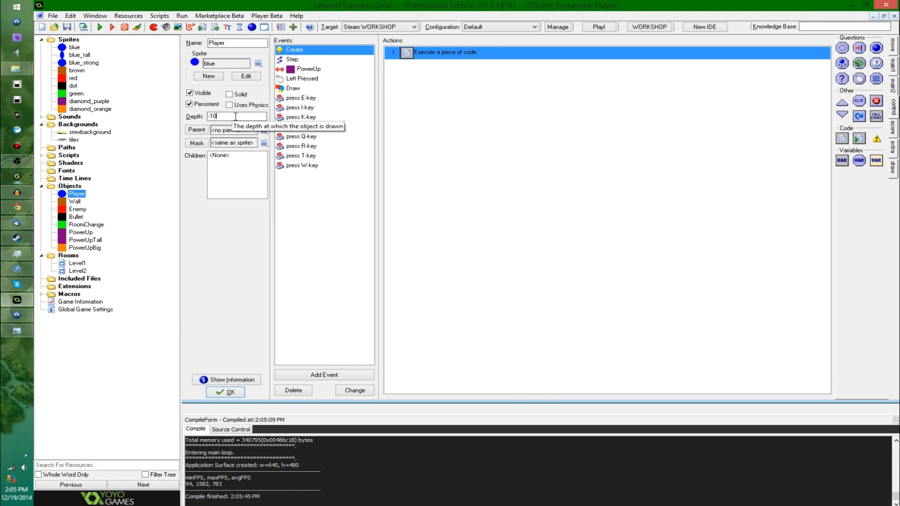
{"action": "left_click", "coordinate": [230, 392]}
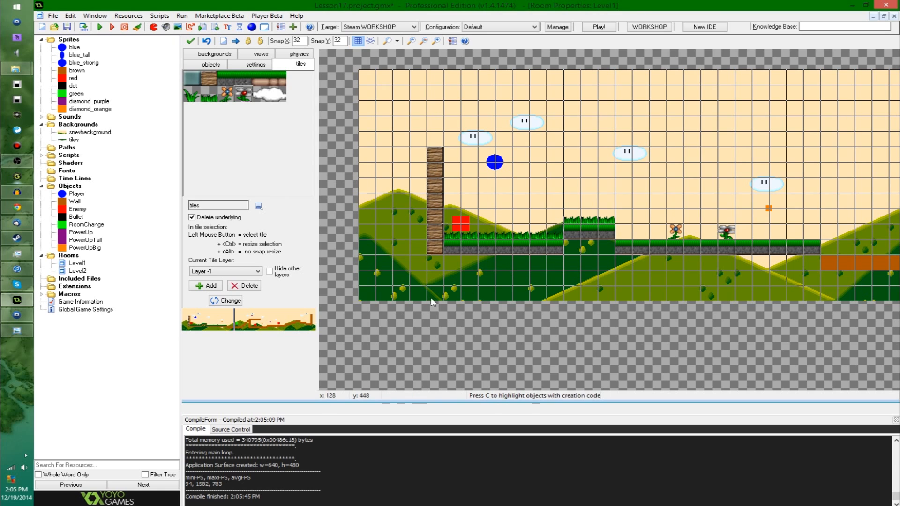
Add a tile layer with depth -11 and place two red flower tiles on the first grass section.
{"action": "left_click", "coordinate": [209, 286]}
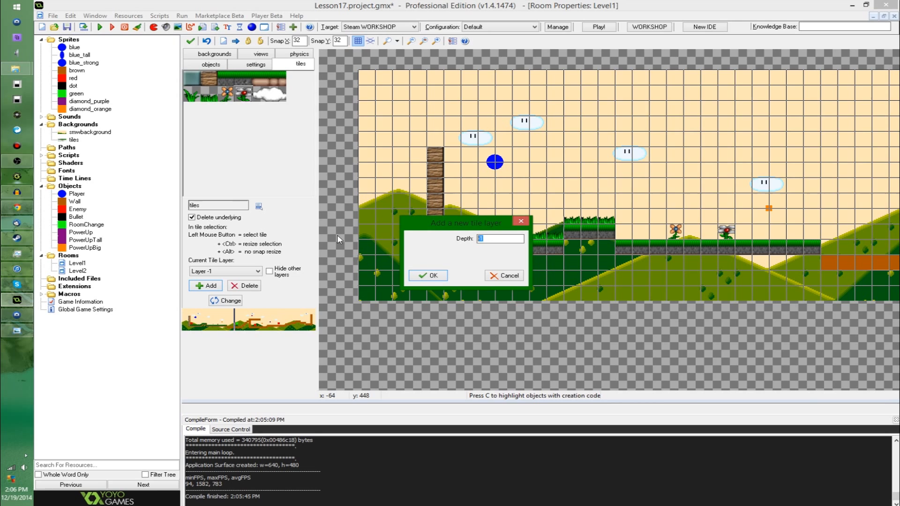
{"action": "type", "text": "-11"}
{"action": "key", "text": "Return"}
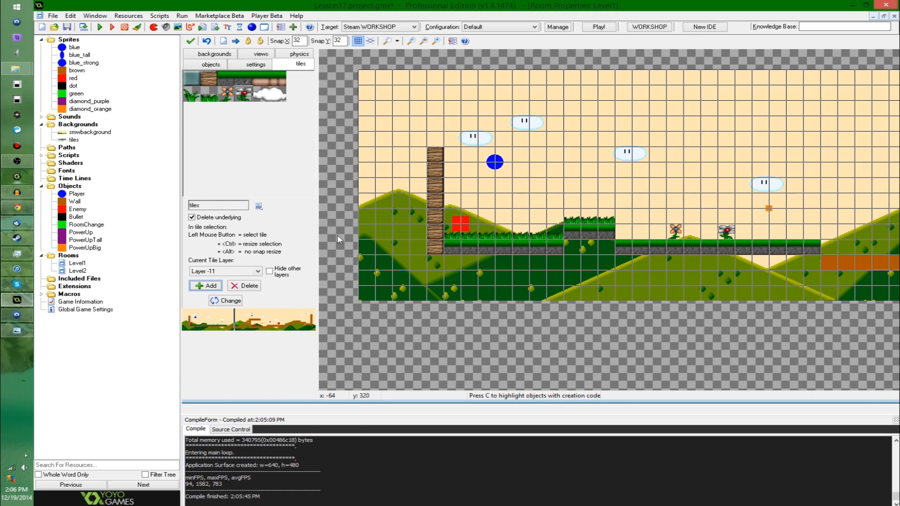
{"action": "left_click", "coordinate": [518, 236]}
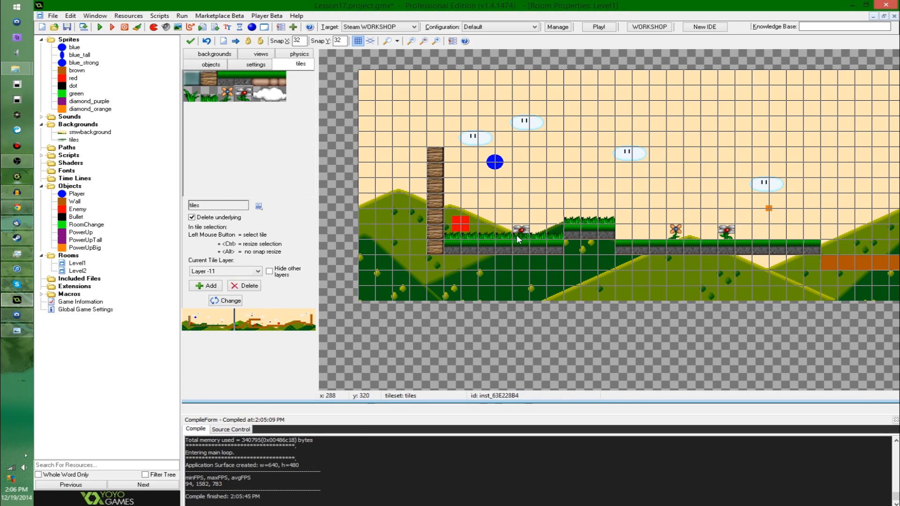
{"action": "left_click", "coordinate": [488, 229]}
Save the project, test-run the player passing behind the new flowers, and close the game and the tile image viewer.
{"action": "key", "text": "ctrl+s"}
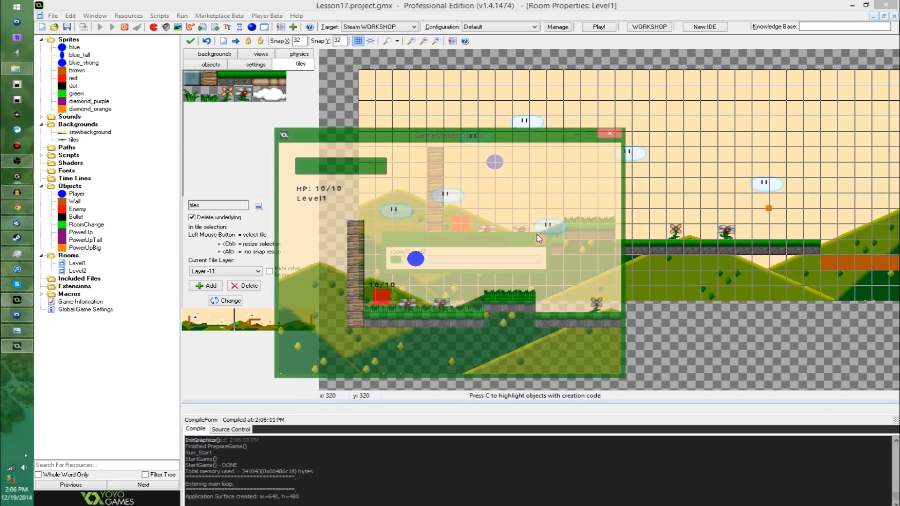
{"action": "key", "text": "Left"}
{"action": "key", "text": "Right"}
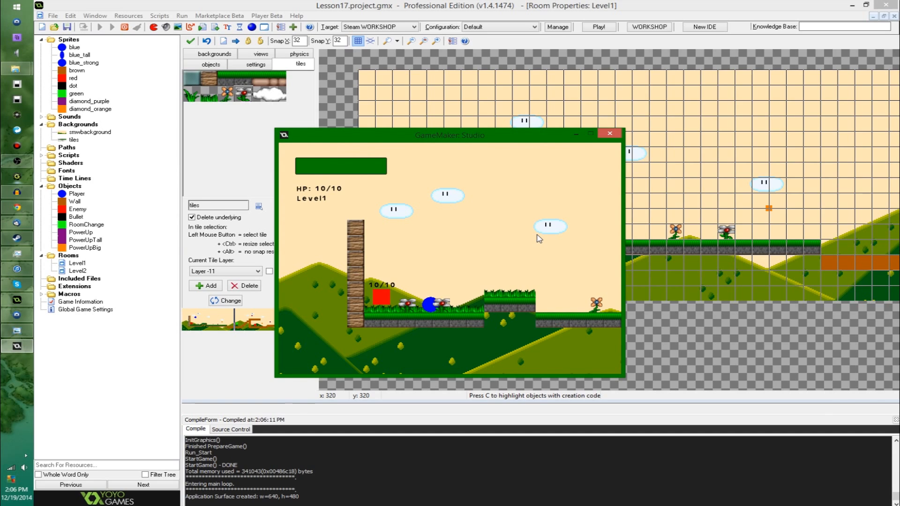
{"action": "left_click", "coordinate": [609, 134]}
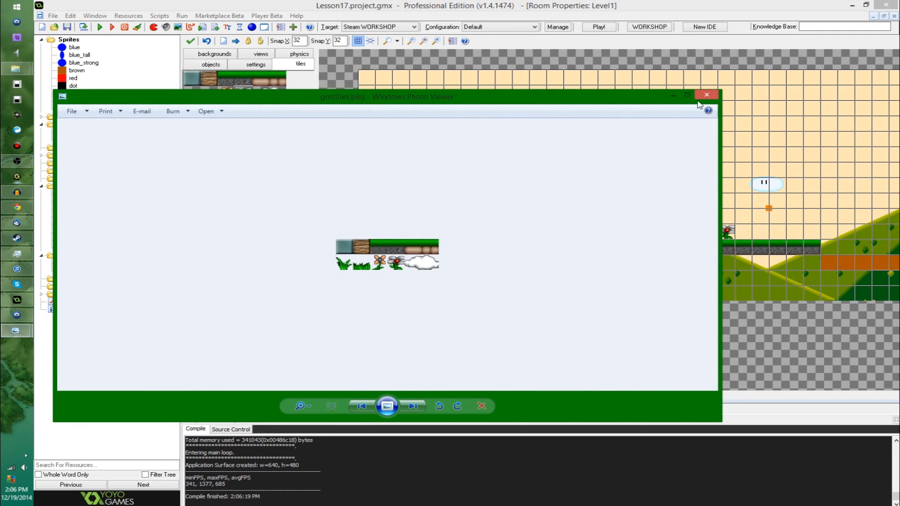
{"action": "left_click", "coordinate": [706, 96]}
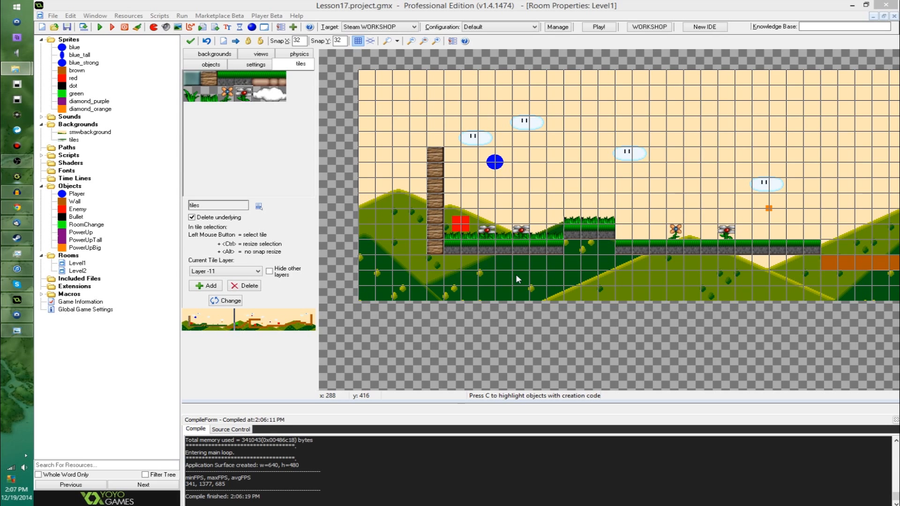
Search for "spriters-resource" in a new browser window and open The Spriters Resource site.
{"action": "key", "text": "ctrl+n"}
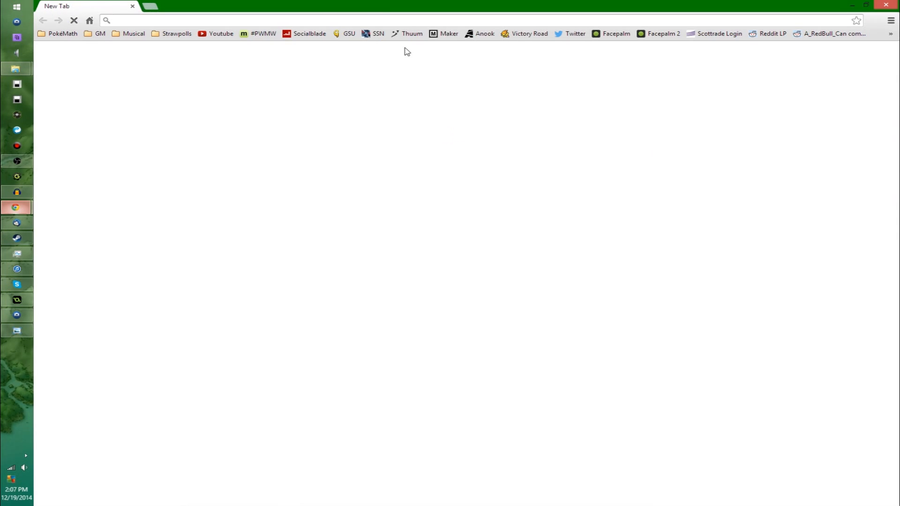
{"action": "type", "text": "sprier"}
{"action": "key", "text": "BackSpace"}
{"action": "key", "text": "BackSpace"}
{"action": "type", "text": "ters-resource"}
{"action": "key", "text": "Return"}
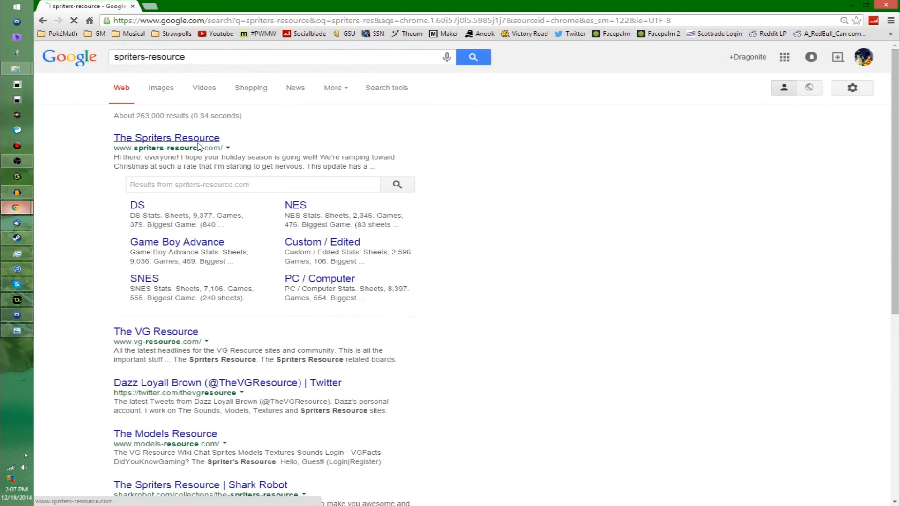
{"action": "left_click", "coordinate": [197, 142]}
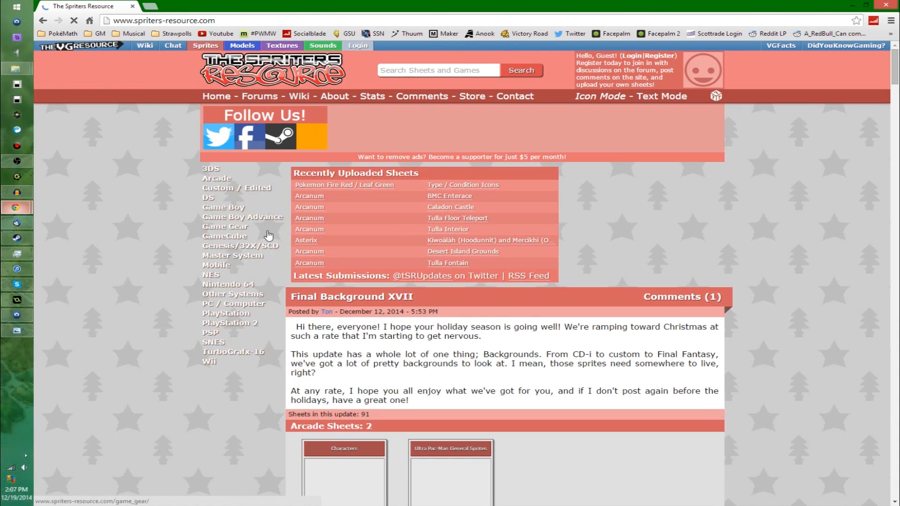
Browse the sprite sheets listed on The Spriters Resource home page.
{"action": "scroll", "coordinate": [372, 220], "scroll_direction": "down", "scroll_amount": 8}
{"action": "scroll", "coordinate": [490, 213], "scroll_direction": "down", "scroll_amount": 6}
{"action": "scroll", "coordinate": [502, 209], "scroll_direction": "up", "scroll_amount": 9}
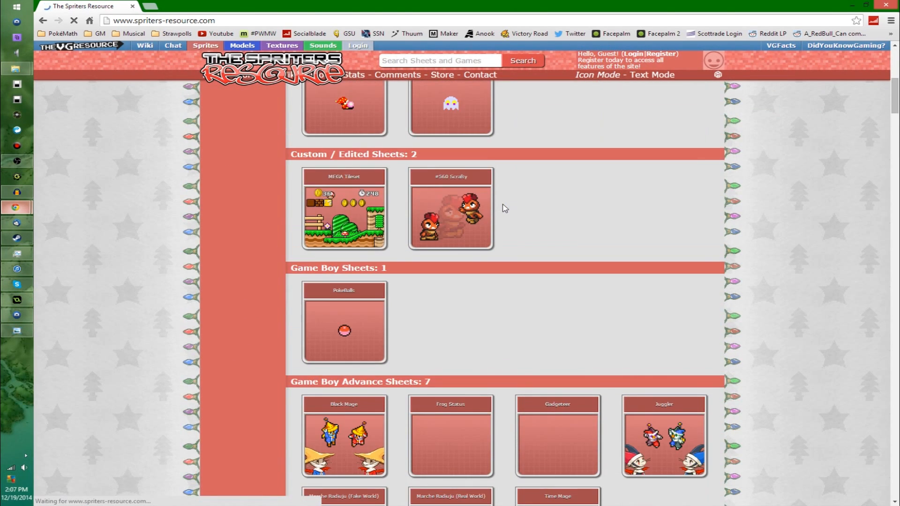
{"action": "scroll", "coordinate": [489, 203], "scroll_direction": "up", "scroll_amount": 1}
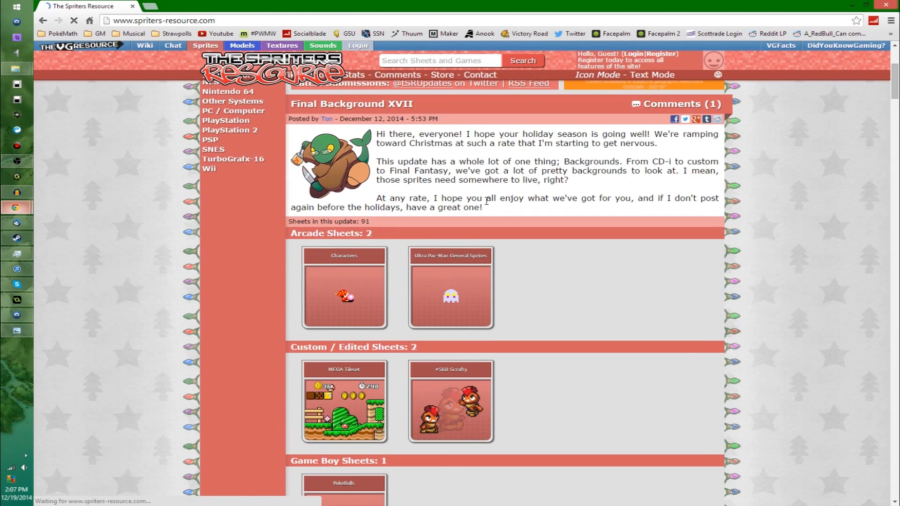
{"action": "scroll", "coordinate": [486, 200], "scroll_direction": "up", "scroll_amount": 4}
{"action": "scroll", "coordinate": [486, 201], "scroll_direction": "down", "scroll_amount": 4}
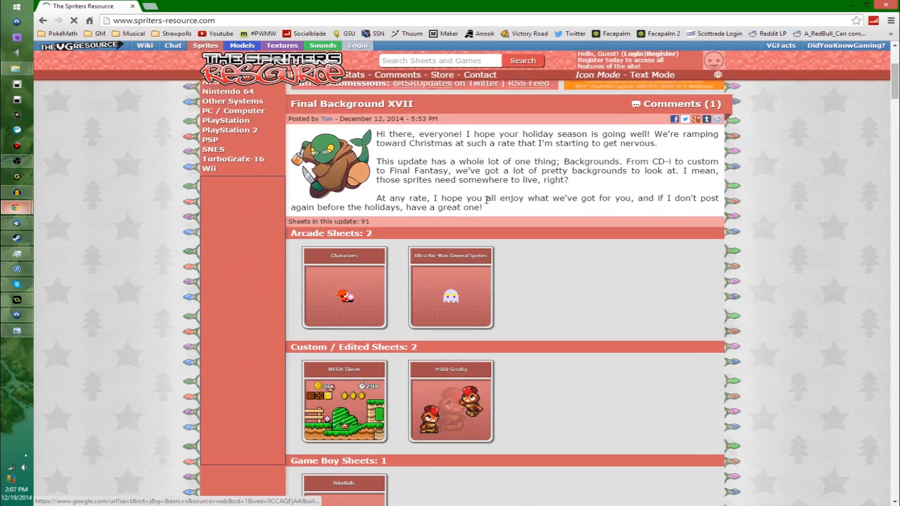
{"action": "scroll", "coordinate": [486, 200], "scroll_direction": "down", "scroll_amount": 20}
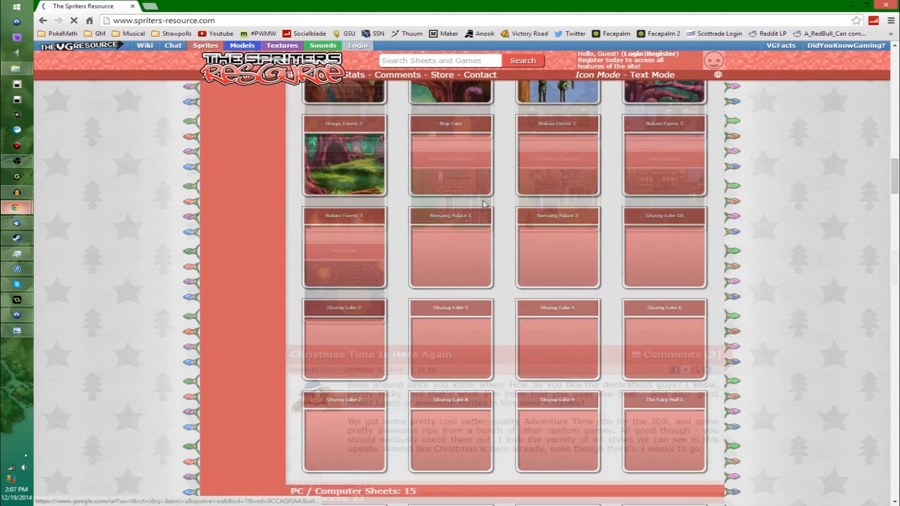
View The Textures Resource site in a separate tab, close it, and return to the start of The Spriters Resource home page.
{"action": "middle_click", "coordinate": [242, 47]}
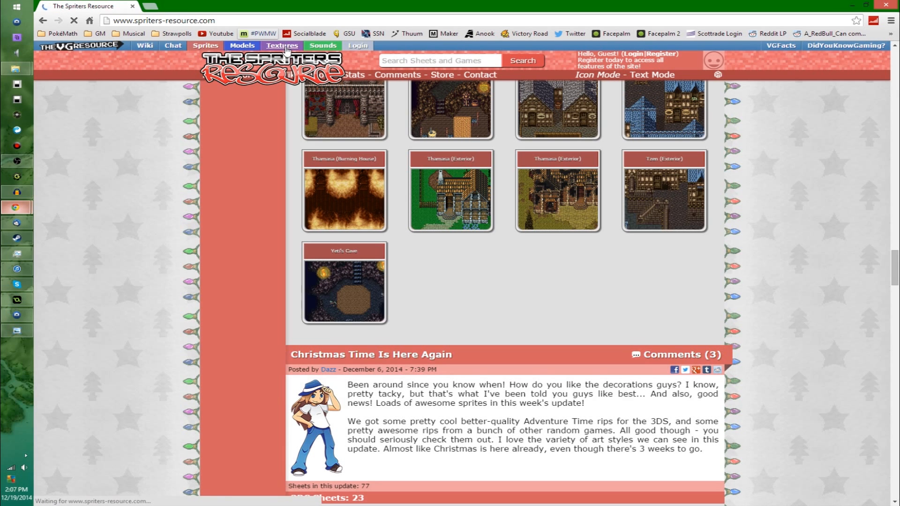
{"action": "middle_click", "coordinate": [285, 49]}
{"action": "left_click", "coordinate": [178, 6]}
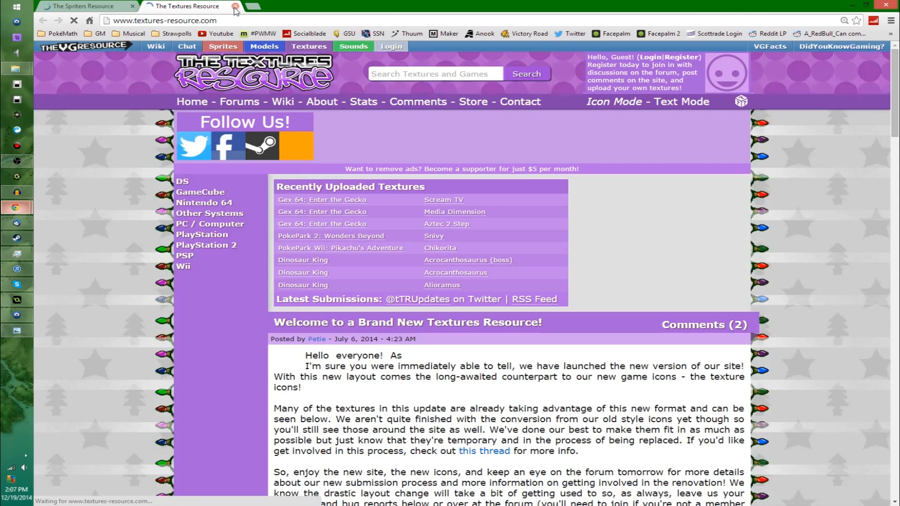
{"action": "left_click", "coordinate": [234, 6]}
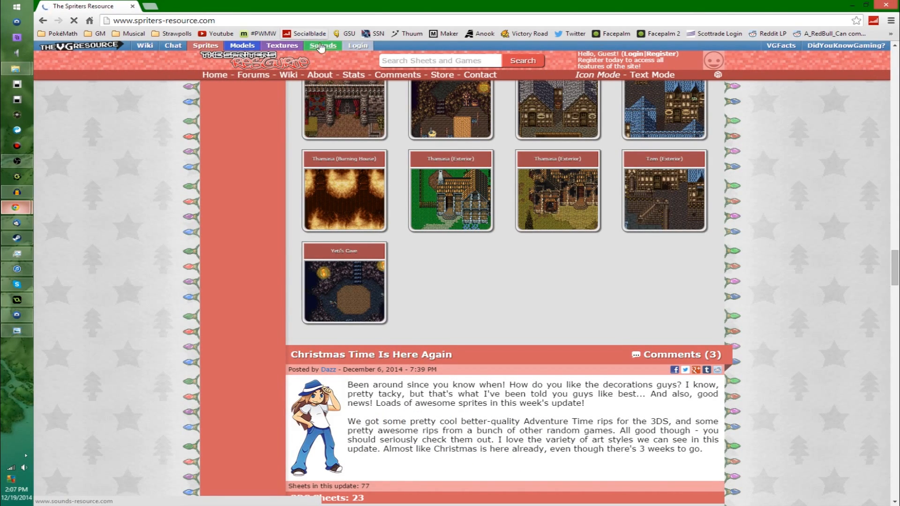
{"action": "scroll", "coordinate": [419, 151], "scroll_direction": "up", "scroll_amount": 1}
{"action": "scroll", "coordinate": [419, 150], "scroll_direction": "up", "scroll_amount": 15}
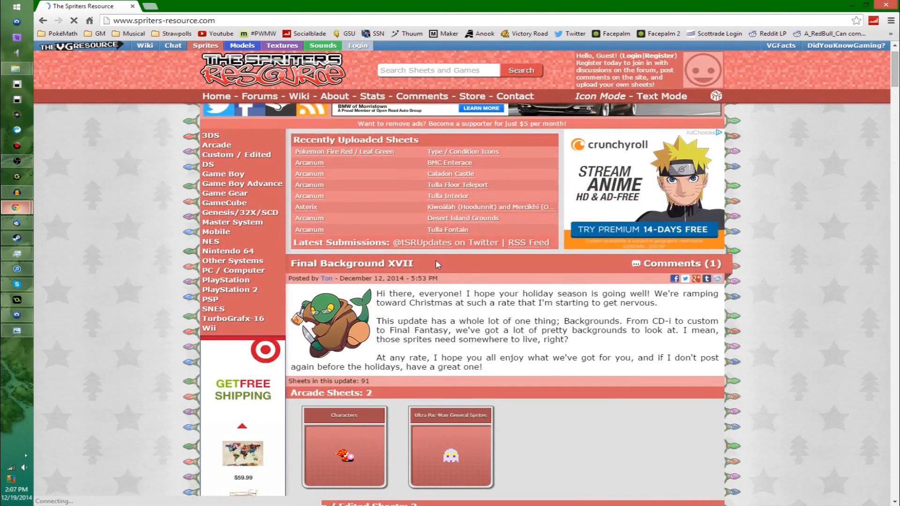
{"action": "scroll", "coordinate": [437, 260], "scroll_direction": "down", "scroll_amount": 3}
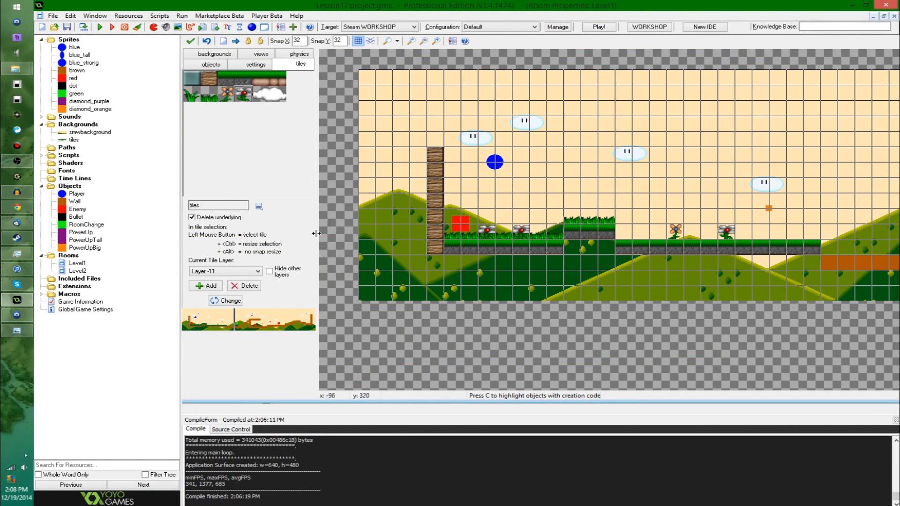
Switch back to GameMaker and select the tiles background resource.
{"action": "left_click", "coordinate": [134, 155]}
{"action": "left_click", "coordinate": [74, 142]}
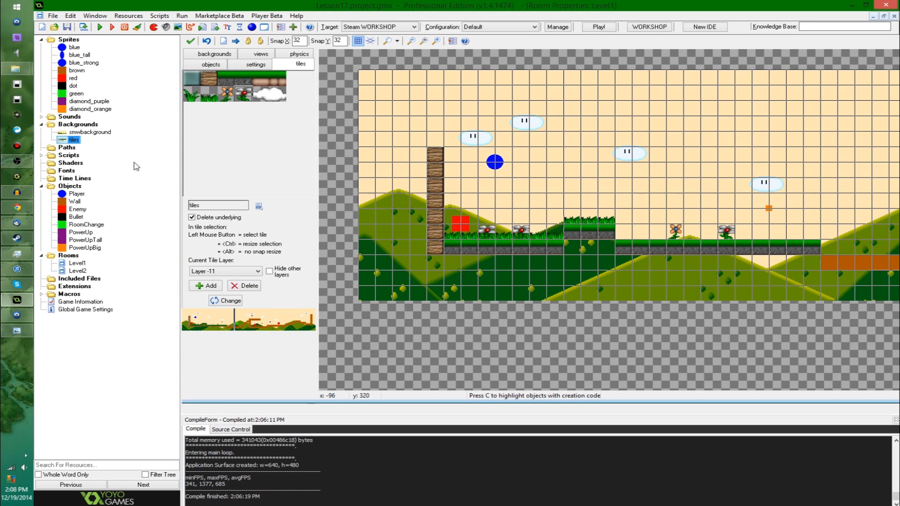